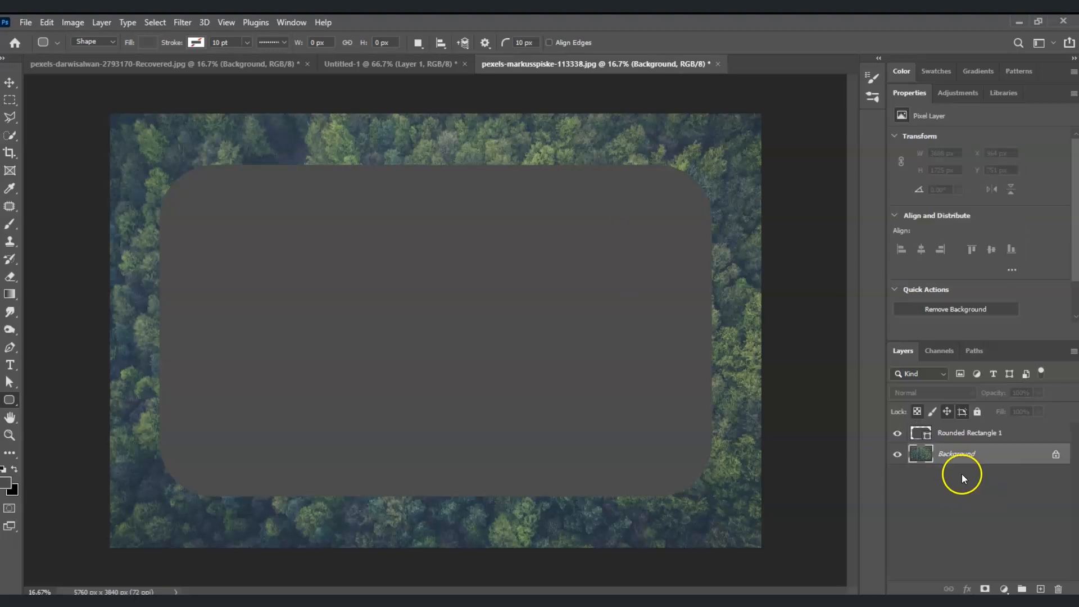
# Name the forest layer copy Glass morphism and convert it to a smart object.
pyautogui.doubleClick(969, 433)
pyautogui.write('Glass morphism')
pyautogui.press('Return')
pyautogui.rightClick(951, 430)
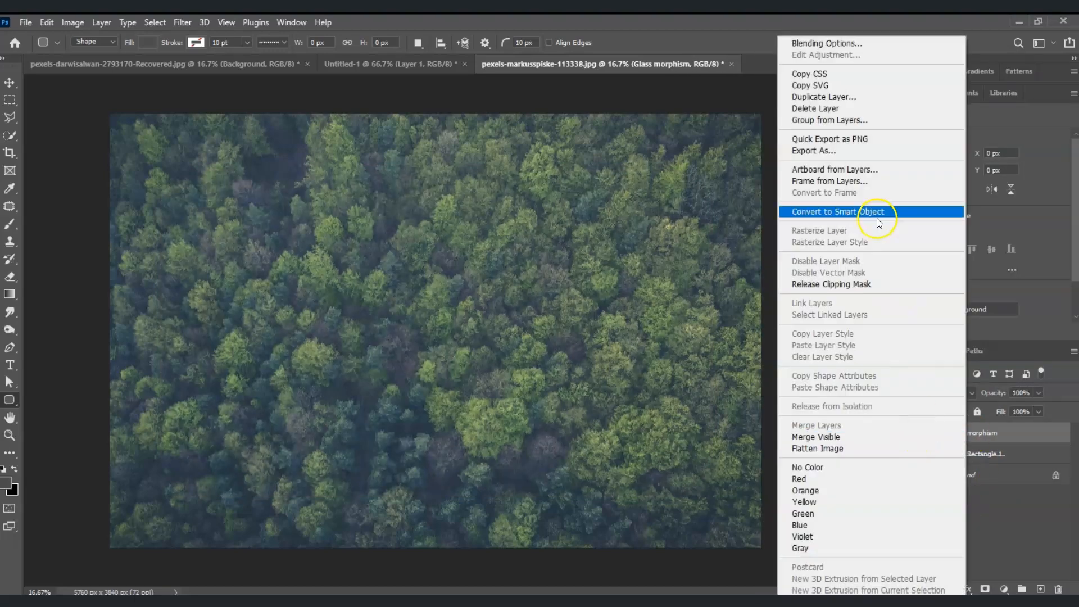
pyautogui.click(877, 214)
# Apply a Gaussian Blur and a Filter Gallery effect to the Glass morphism smart object.
pyautogui.click(183, 22)
pyautogui.click(386, 243)
pyautogui.press('Return')
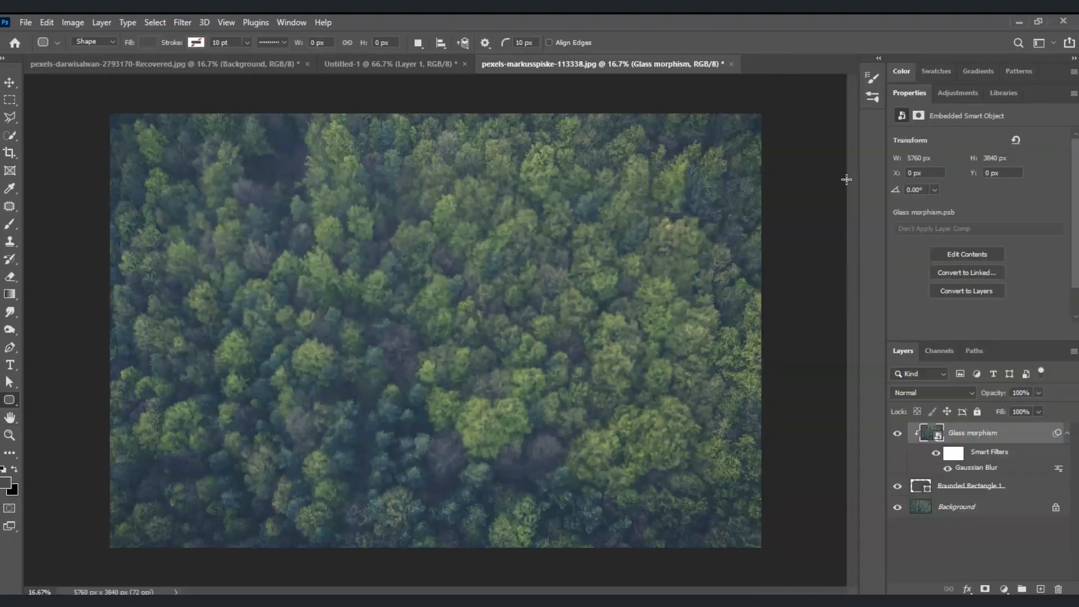
pyautogui.click(176, 22)
pyautogui.click(194, 104)
pyautogui.hotkey('ctrl', '0')
pyautogui.click(839, 121)
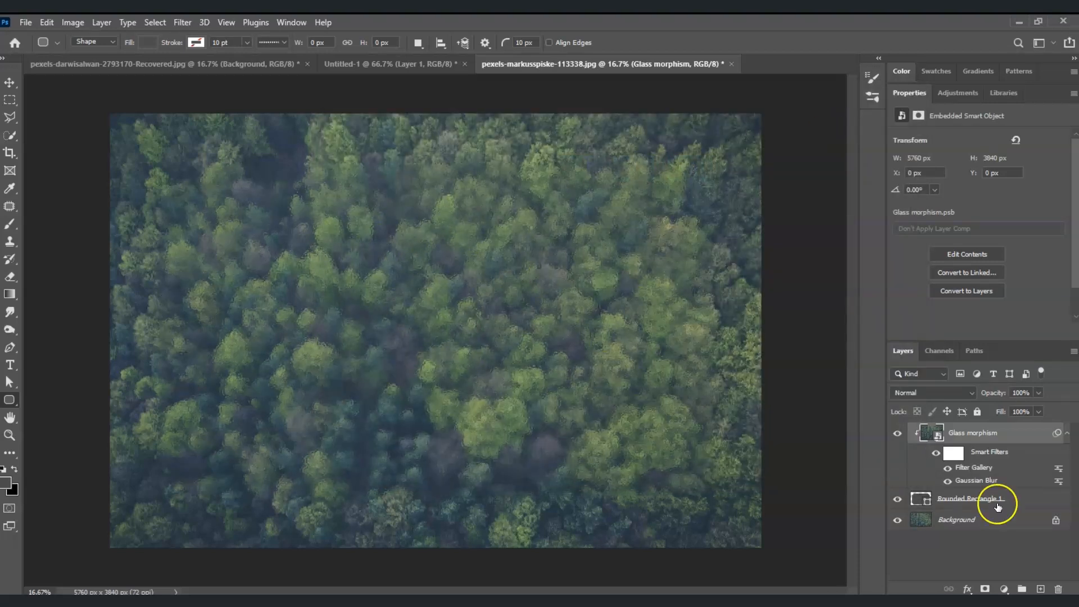
# Add a 50% Multiply drop shadow and a white Color Dodge inner shadow at 100% opacity to the rounded rectangle layer.
pyautogui.rightClick(1000, 500)
pyautogui.click(865, 32)
pyautogui.click(605, 413)
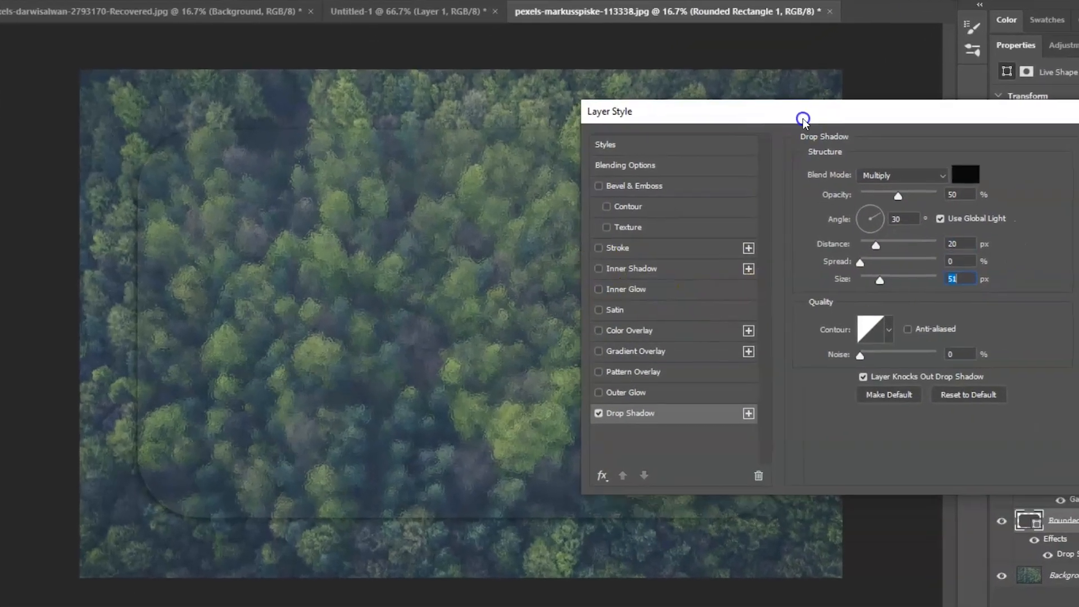
pyautogui.click(646, 280)
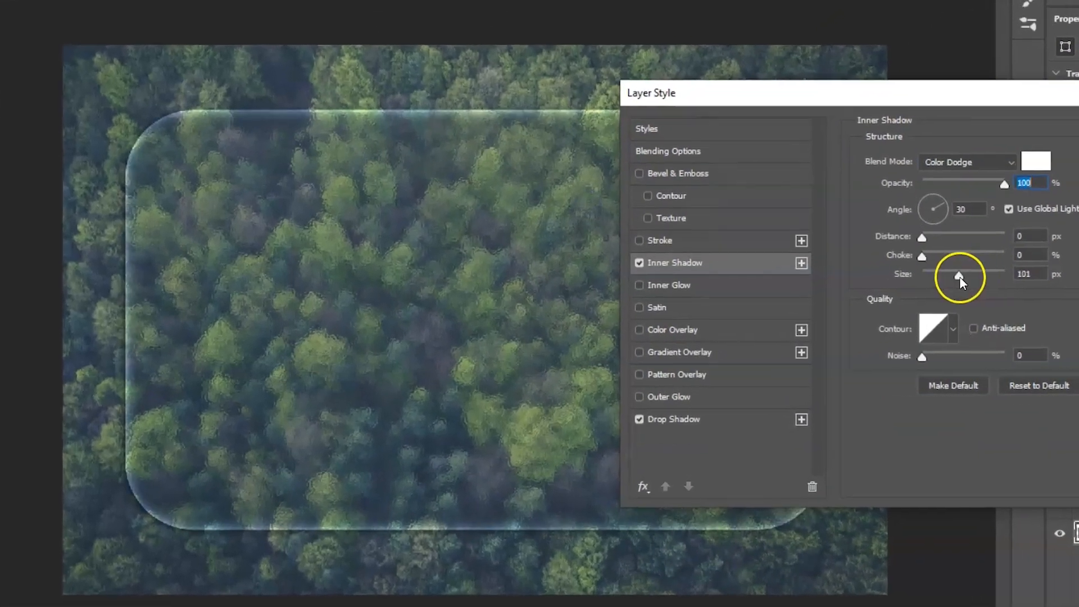
pyautogui.moveTo(921, 208); pyautogui.dragTo(935, 208)
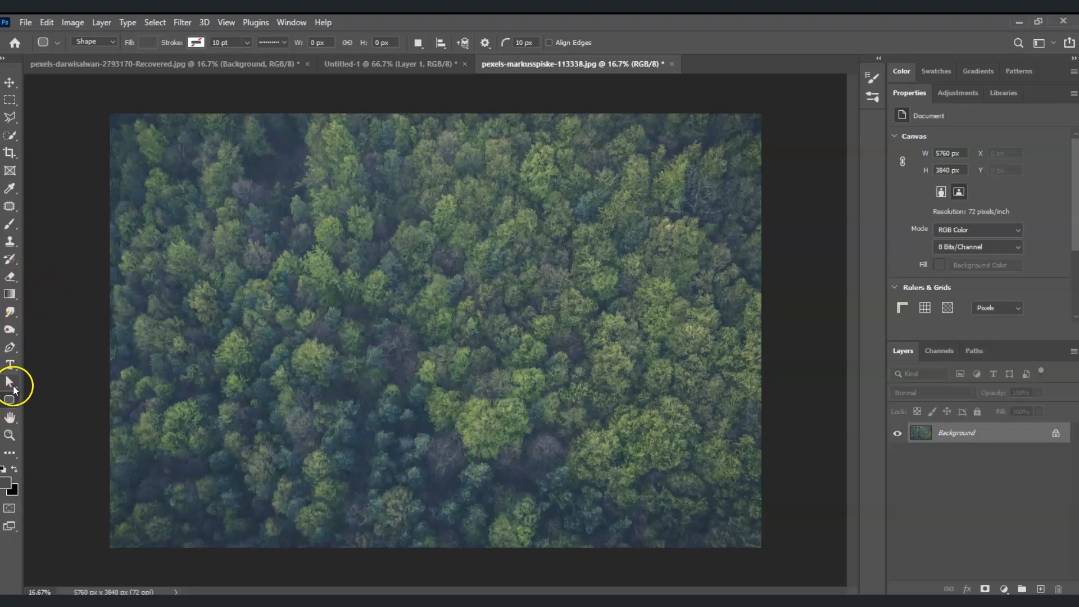
# Draw a rounded rectangle about 4020 × 2412 px over the forest photo and increase its corner radius to about 480 px.
pyautogui.rightClick(9, 403)
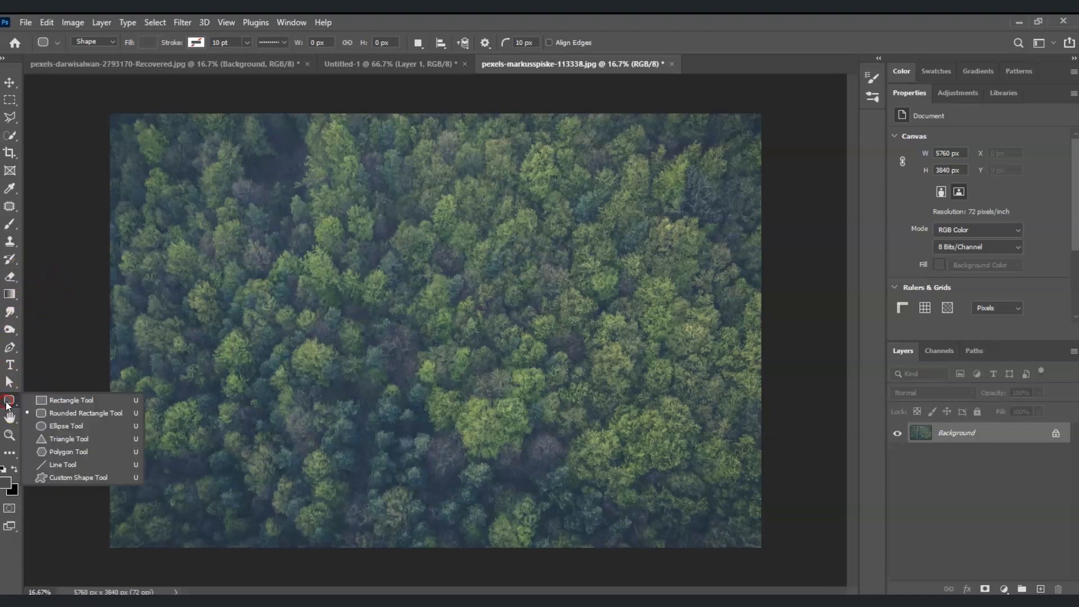
pyautogui.click(76, 414)
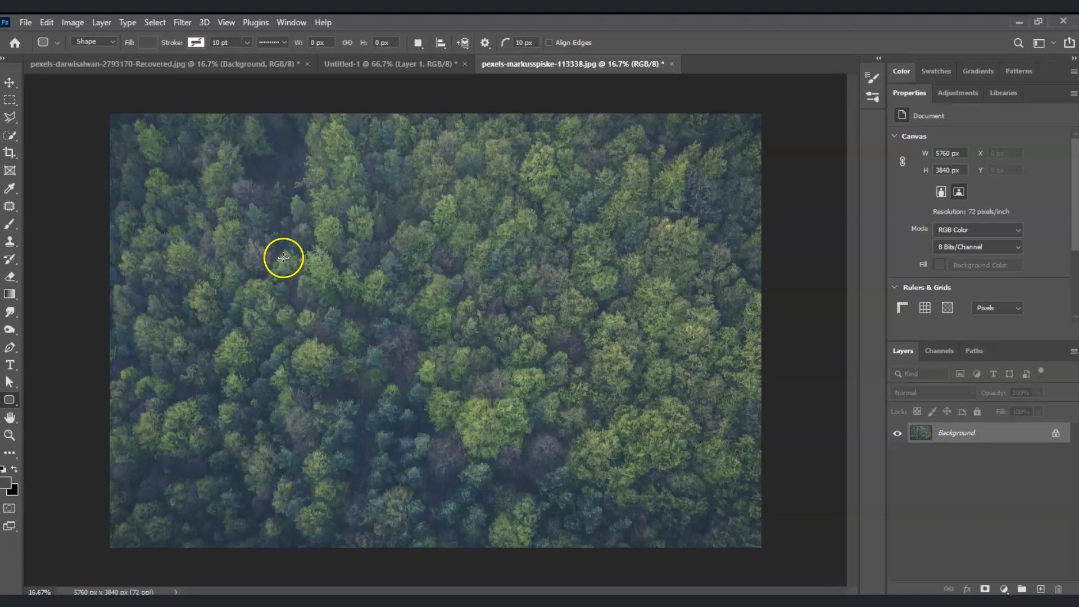
pyautogui.moveTo(219, 199); pyautogui.dragTo(674, 474)
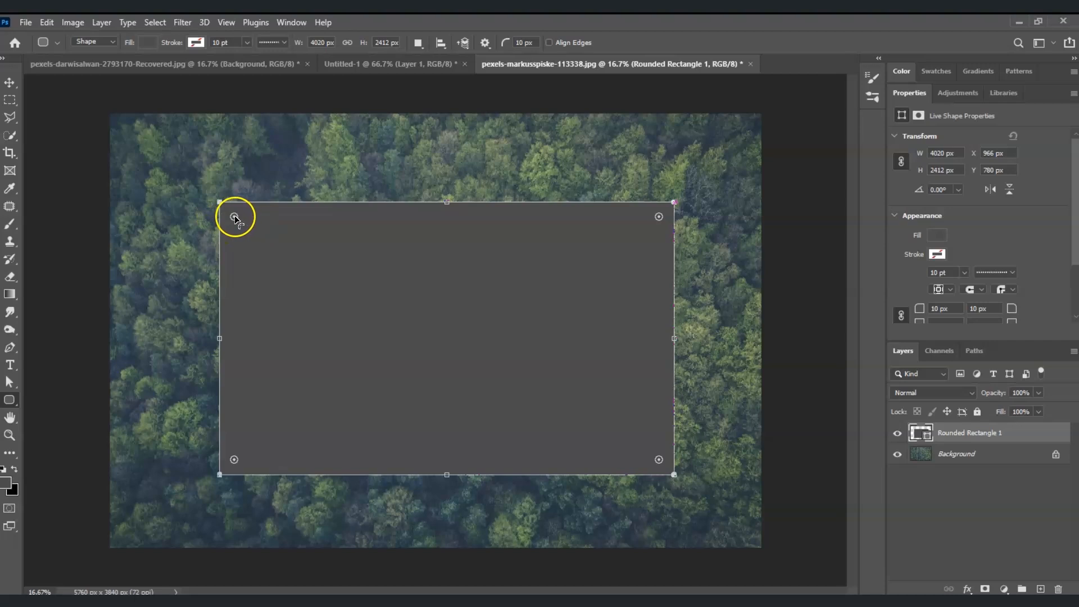
pyautogui.moveTo(234, 215); pyautogui.dragTo(273, 237)
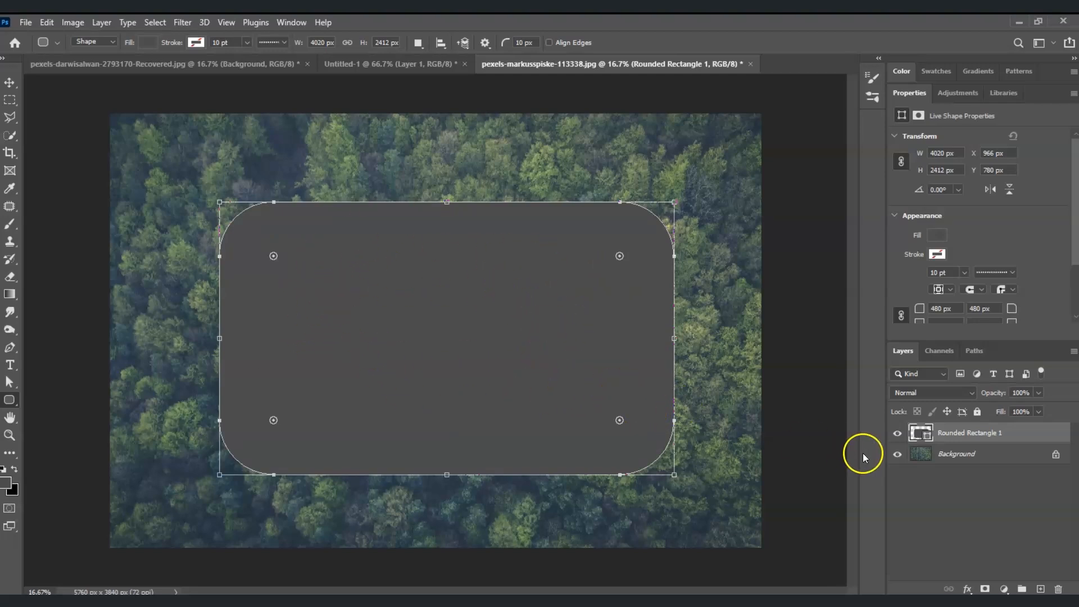
pyautogui.click(948, 489)
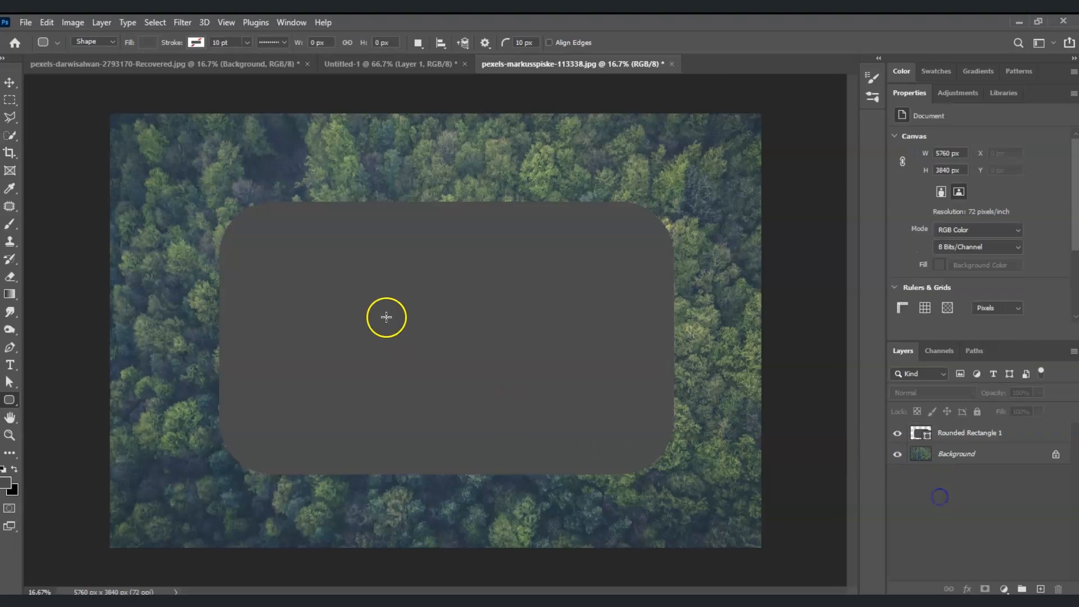
# Scale the rounded rectangle up to about 121.5% with Free Transform and centre it on the canvas.
pyautogui.click(981, 434)
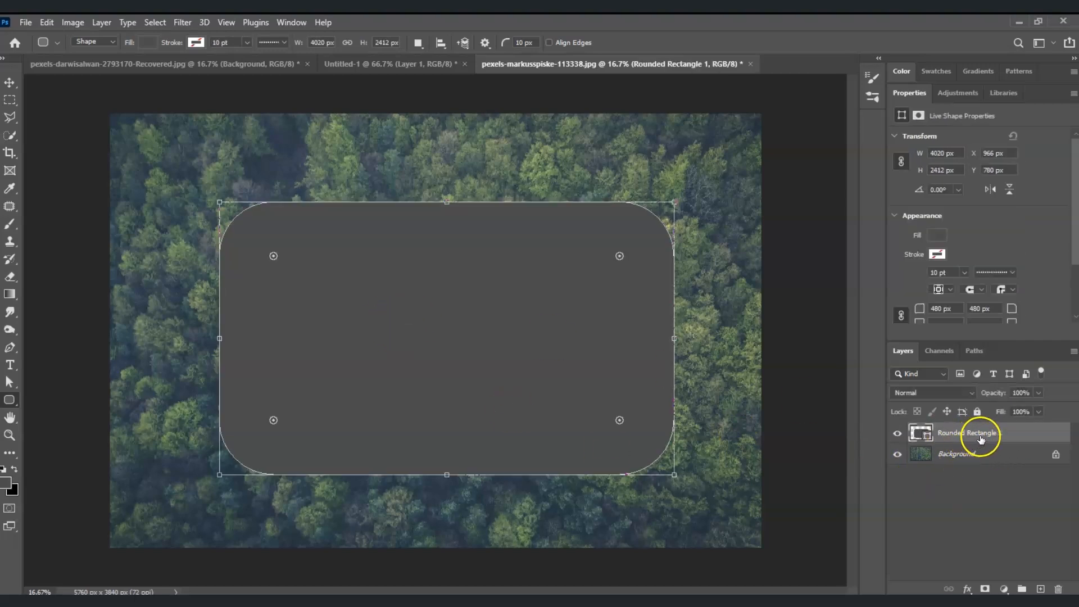
pyautogui.hotkey('ctrl', 't')
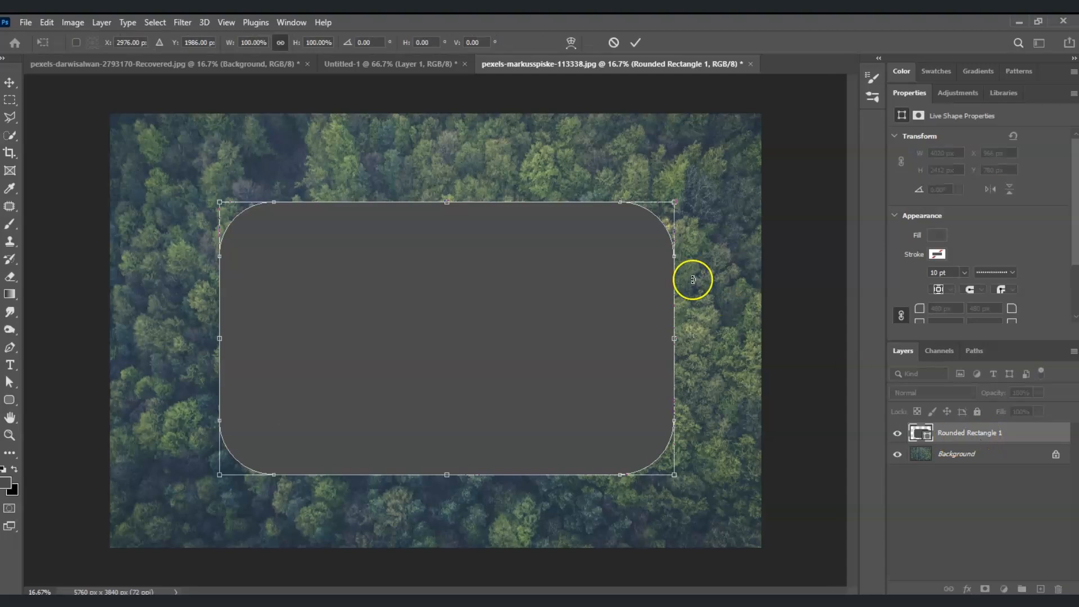
pyautogui.moveTo(219, 202); pyautogui.dragTo(160, 171)
pyautogui.moveTo(360, 301); pyautogui.dragTo(415, 315)
pyautogui.moveTo(417, 170); pyautogui.dragTo(436, 148)
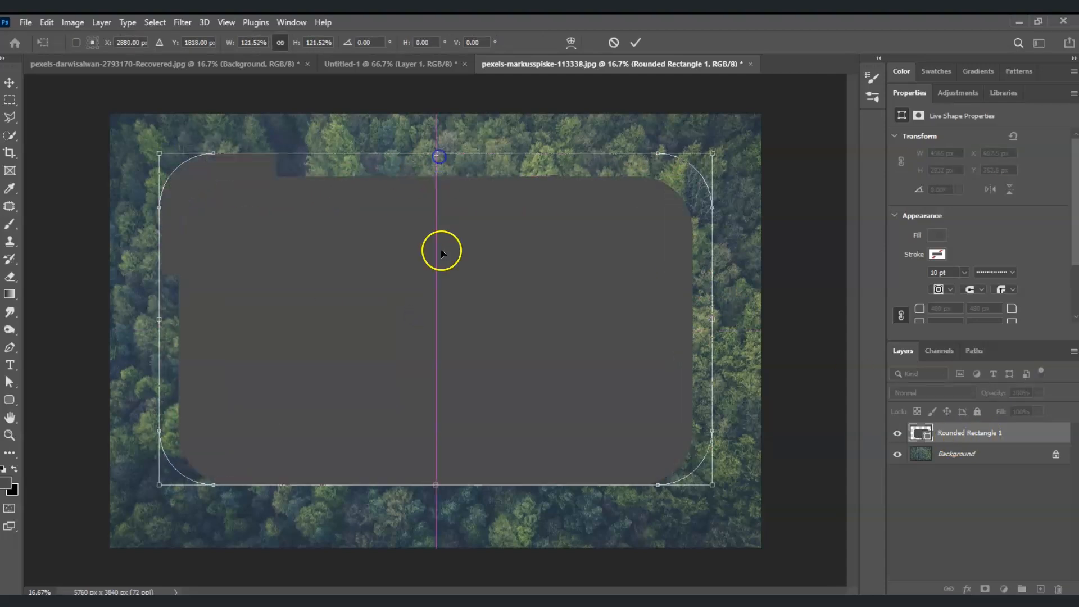
pyautogui.moveTo(442, 288); pyautogui.dragTo(445, 300)
pyautogui.click(791, 469)
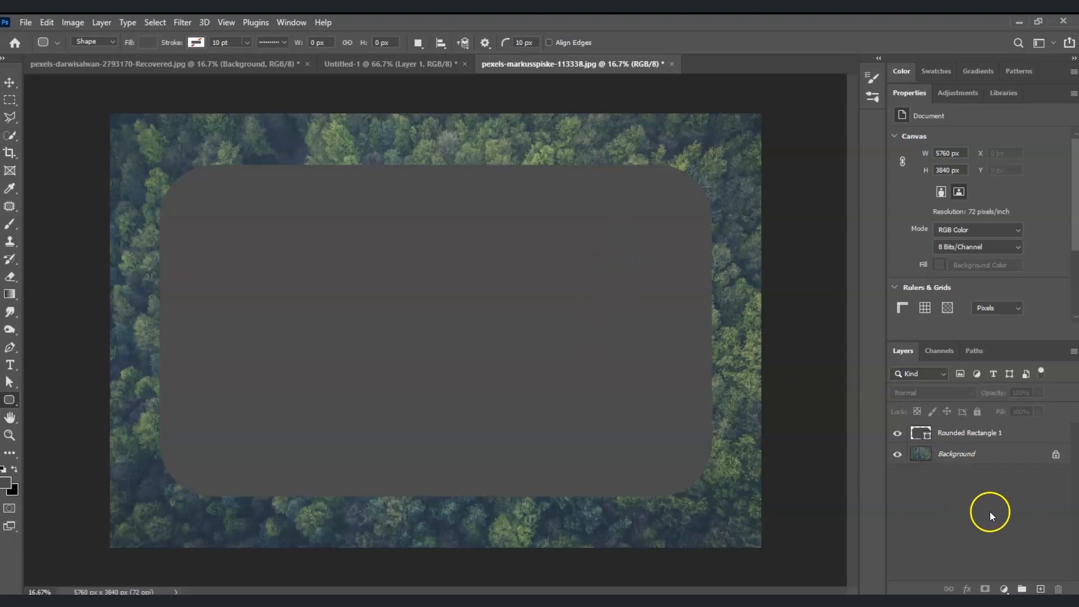
# Duplicate the Background layer and move the copy above the Rounded Rectangle 1 layer.
pyautogui.click(977, 457)
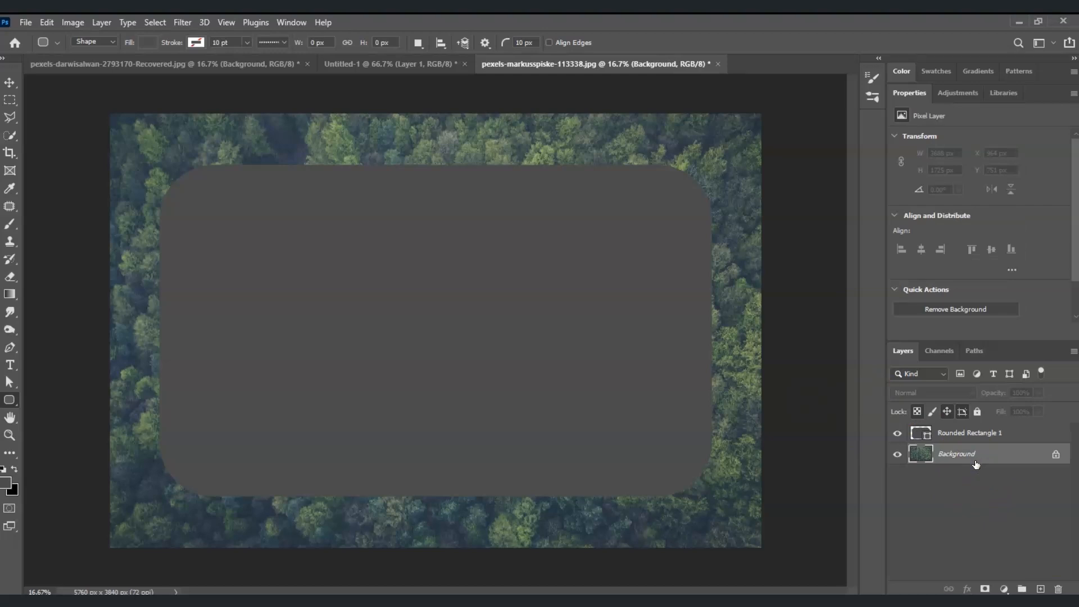
pyautogui.hotkey('ctrl', 'j')
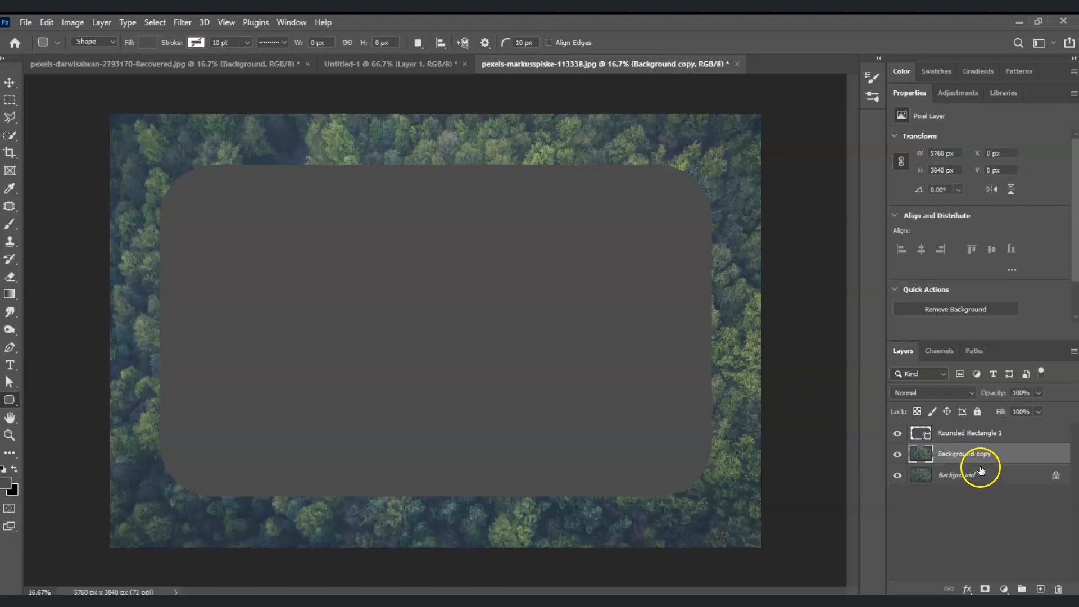
pyautogui.click(966, 456)
pyautogui.moveTo(968, 453); pyautogui.dragTo(981, 432)
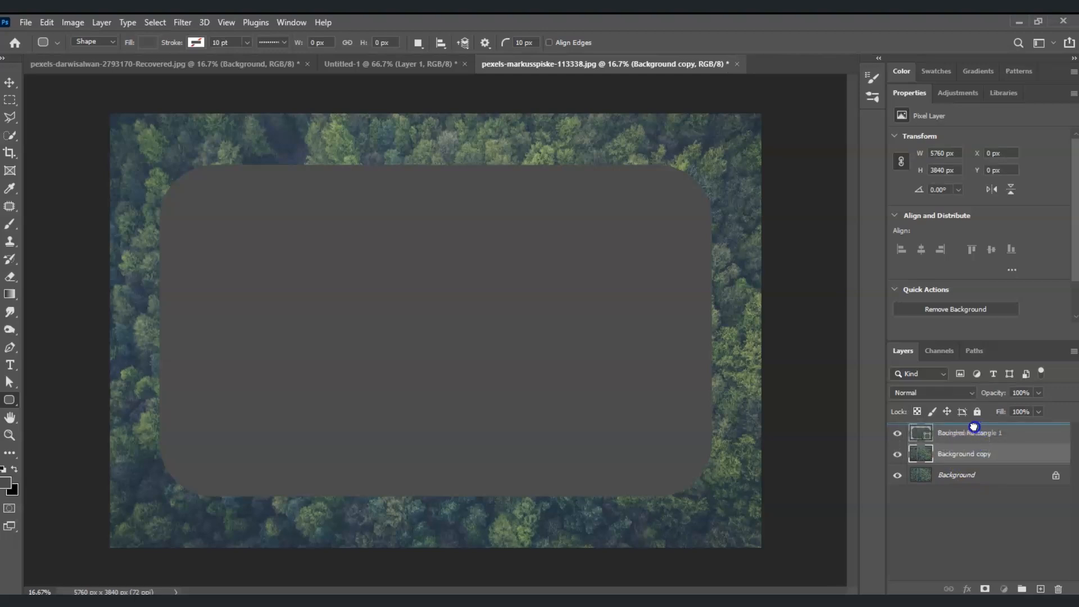
pyautogui.moveTo(974, 427); pyautogui.dragTo(975, 429)
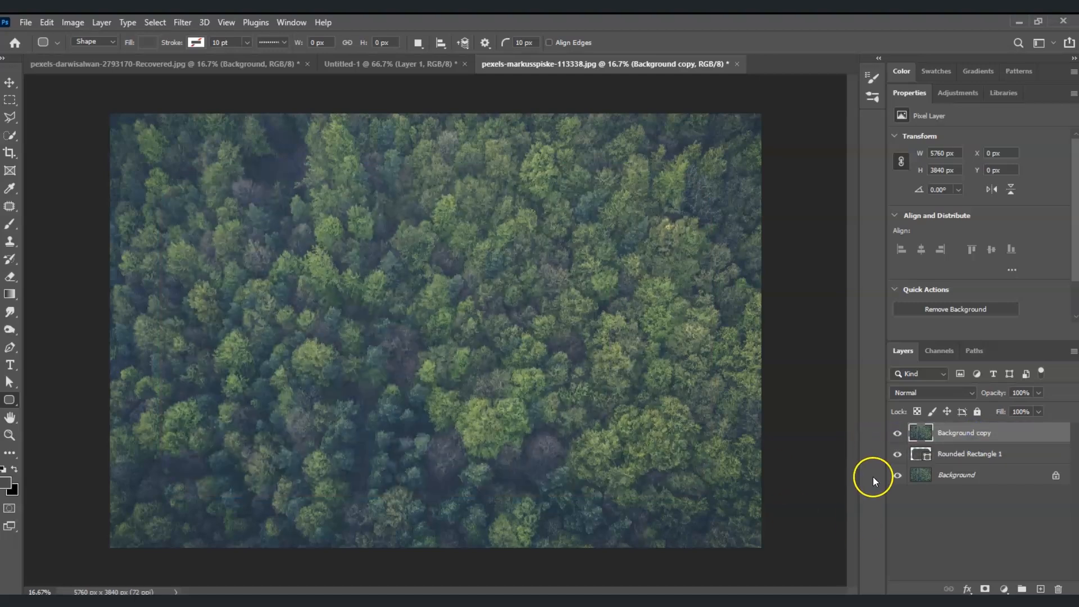
# Rename the Background copy layer to Glass morphism.
pyautogui.doubleClick(949, 438)
pyautogui.write('G')
pyautogui.click(1013, 497)
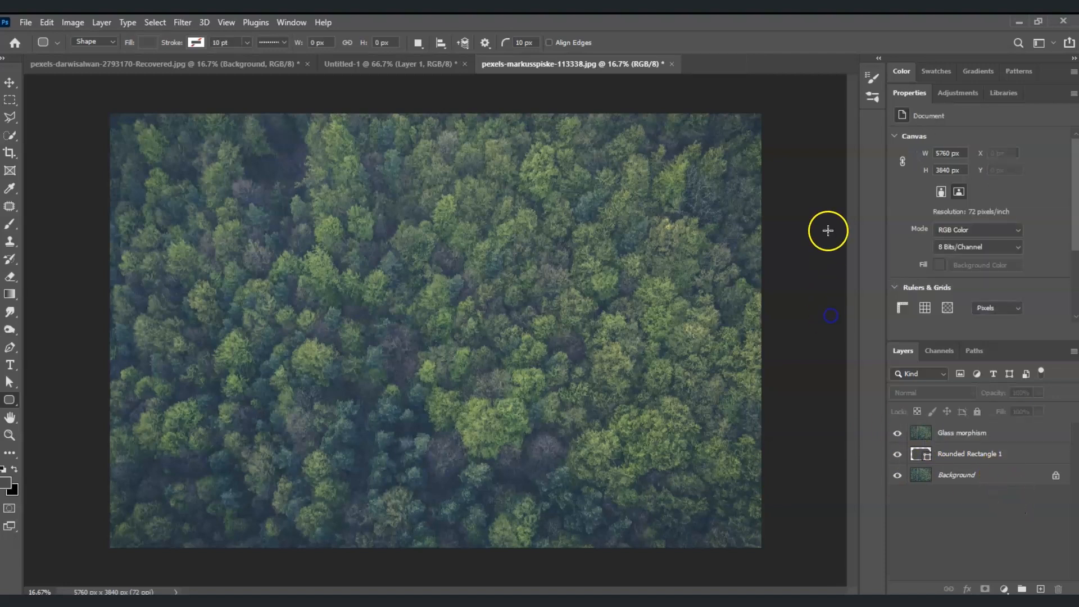
# Clip the Glass morphism layer to the rounded rectangle and convert it to a smart object.
pyautogui.click(954, 432)
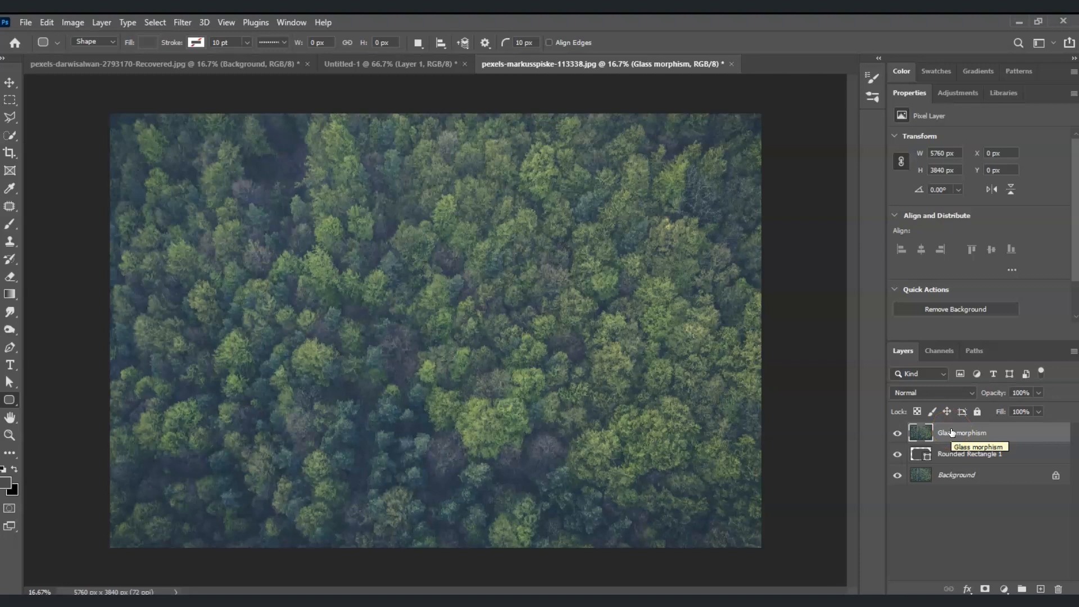
pyautogui.rightClick(951, 433)
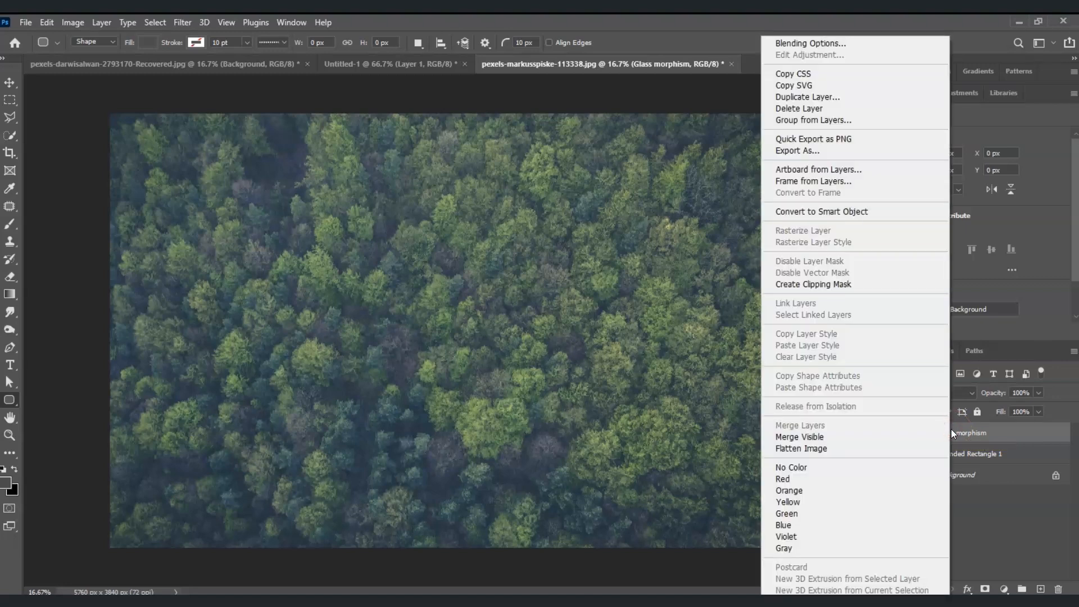
pyautogui.click(814, 284)
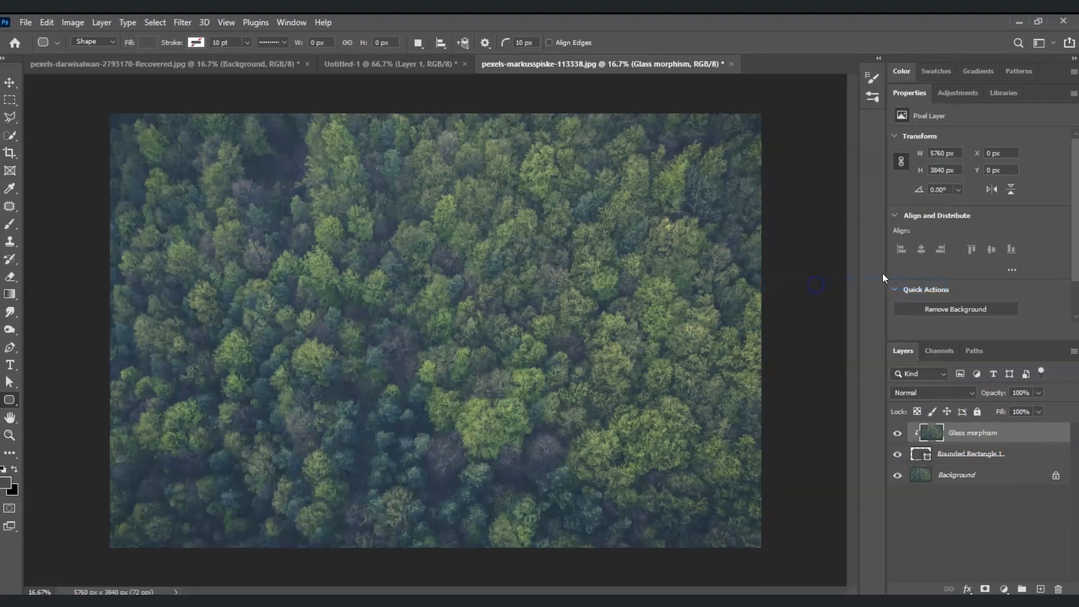
pyautogui.rightClick(967, 437)
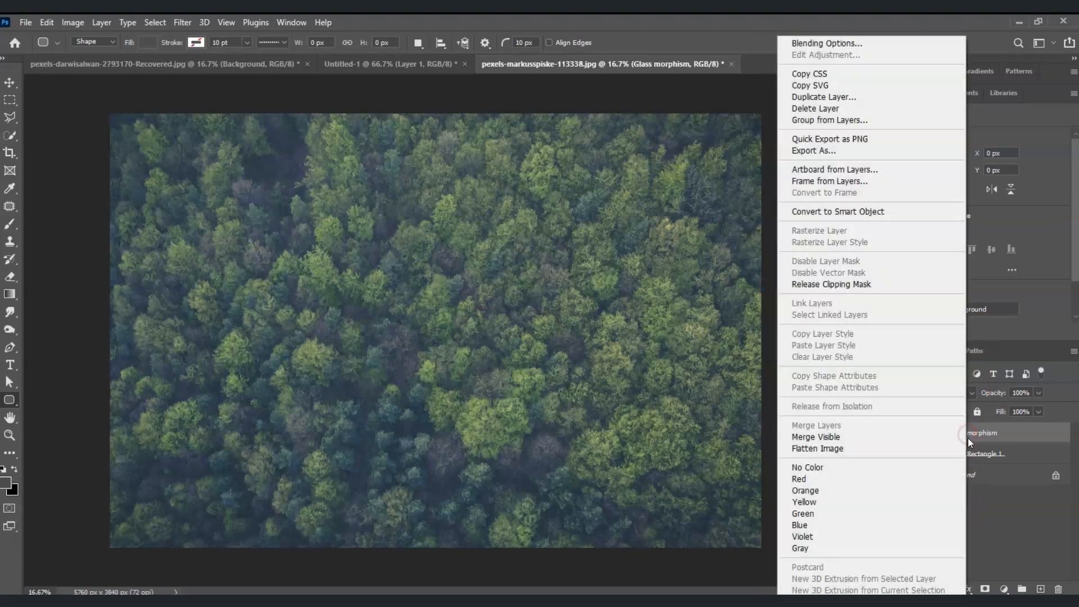
pyautogui.click(875, 211)
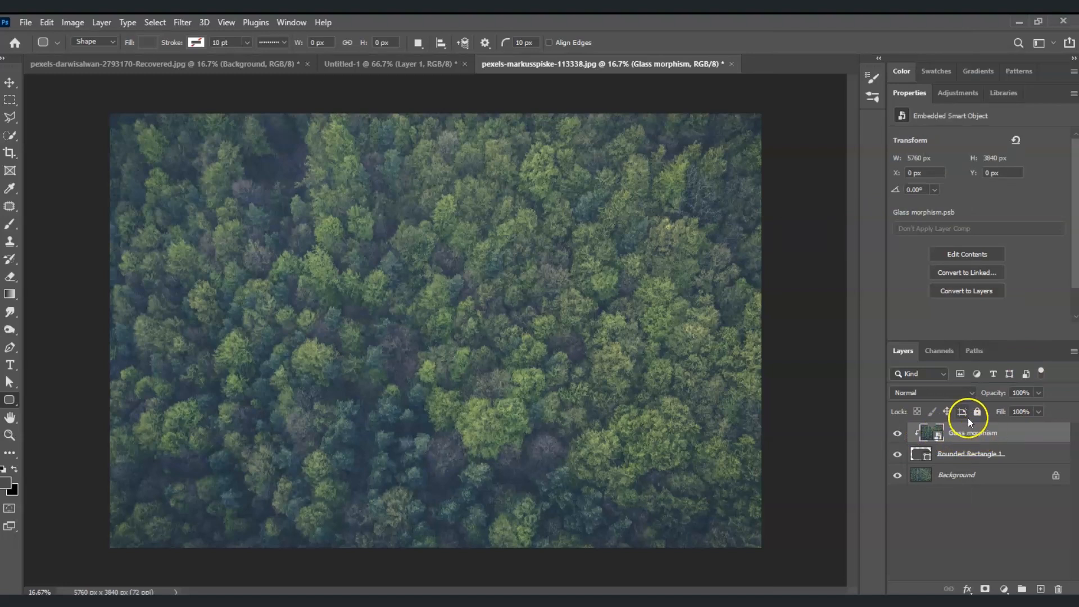
# Apply a Gaussian Blur with a radius of 4 pixels to the Glass morphism smart object.
pyautogui.click(984, 437)
pyautogui.click(182, 21)
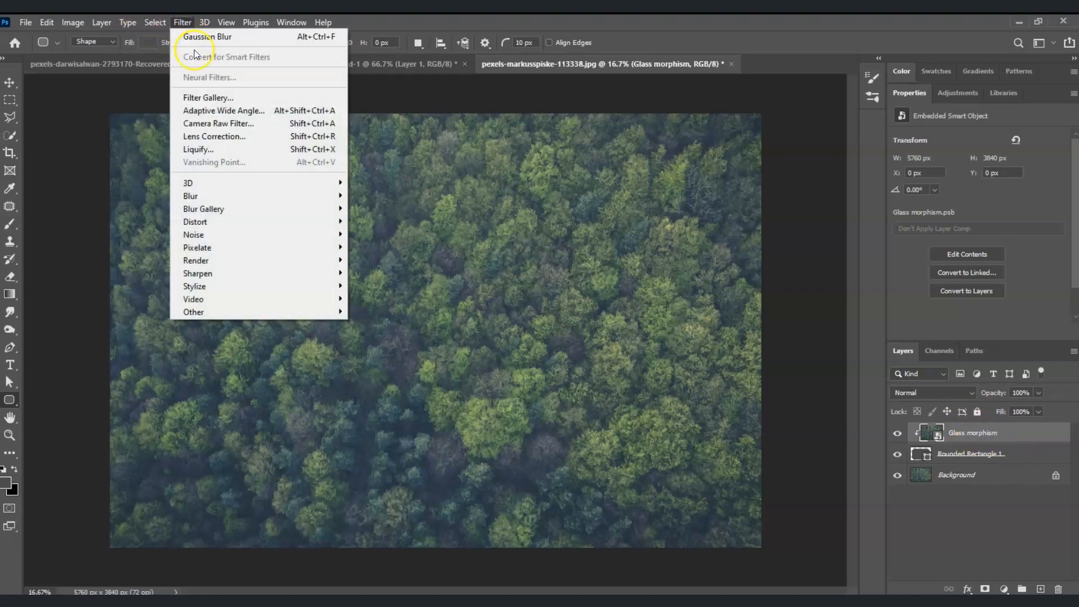
pyautogui.moveTo(240, 195)
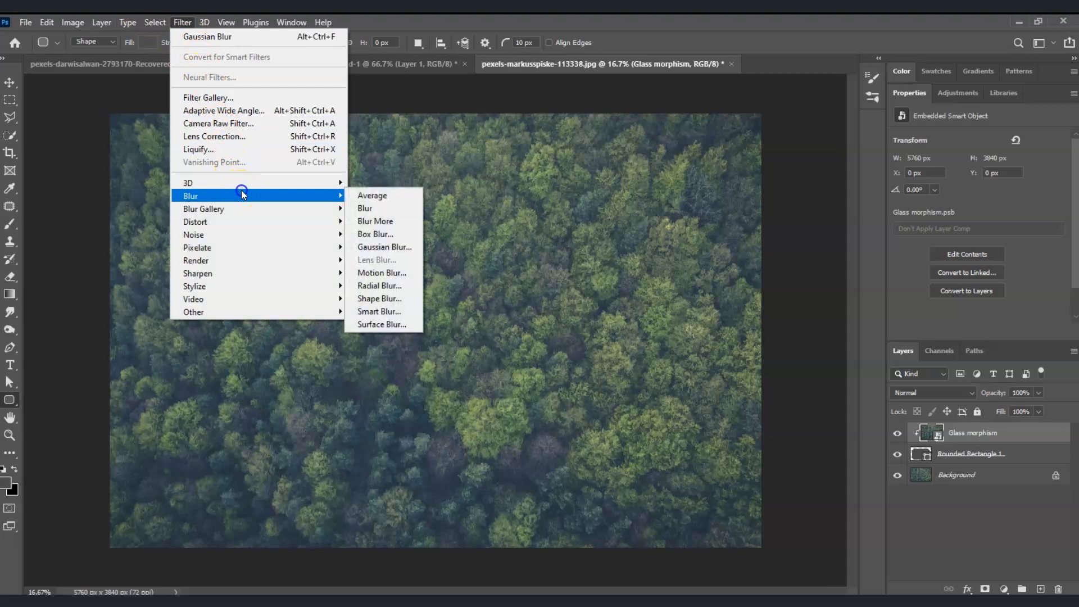
pyautogui.click(387, 247)
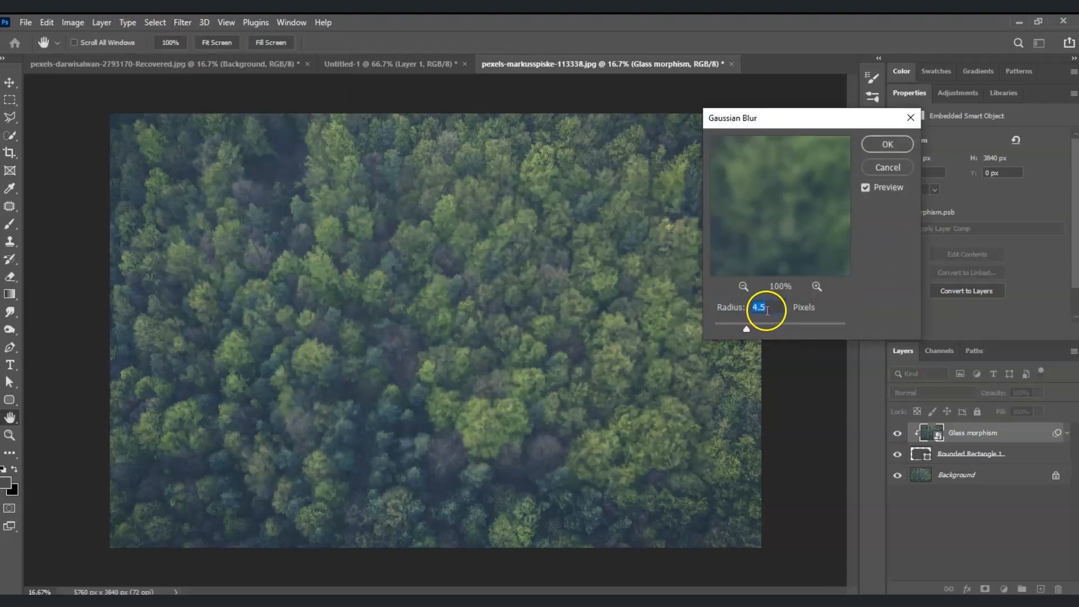
pyautogui.click(767, 308)
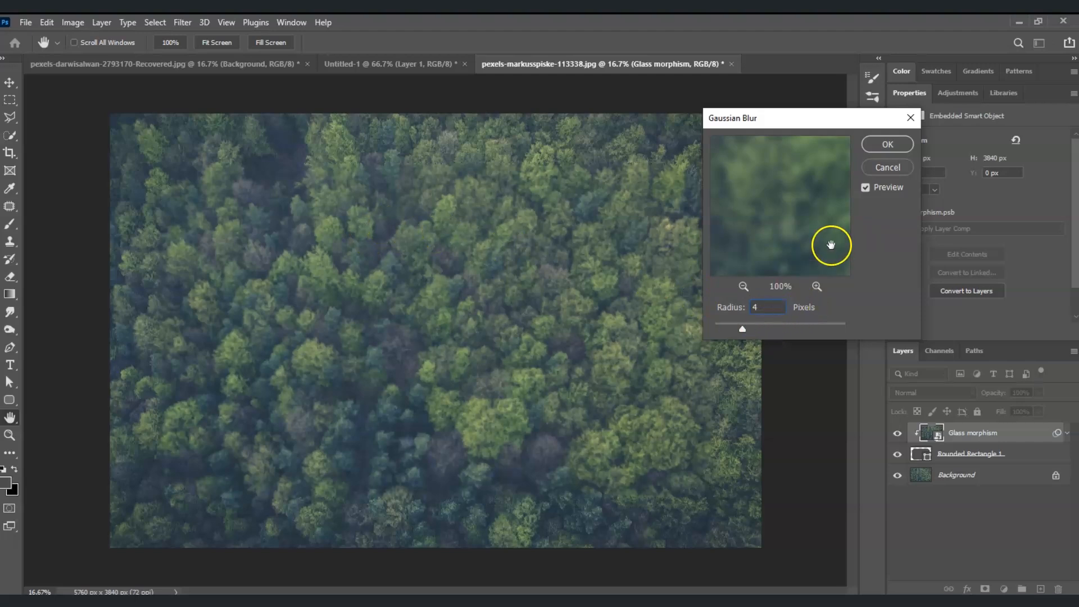
pyautogui.click(891, 150)
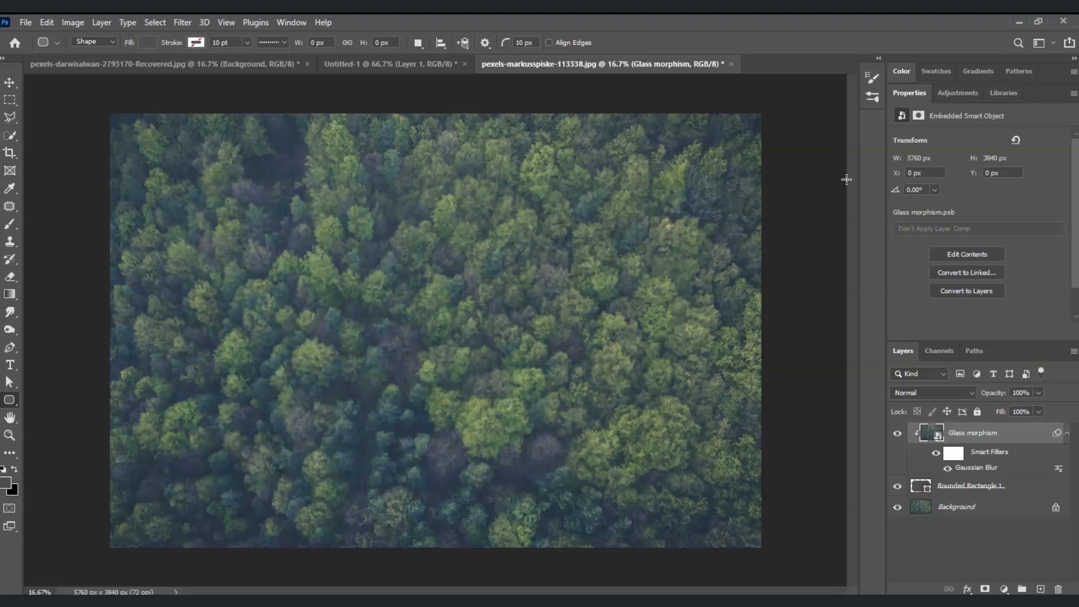
# Apply the Filter Gallery's Glass filter to the Glass morphism layer with Distortion 17, Smoothness 7, inverted Frosted texture and 118% scaling.
pyautogui.click(1005, 439)
pyautogui.click(182, 22)
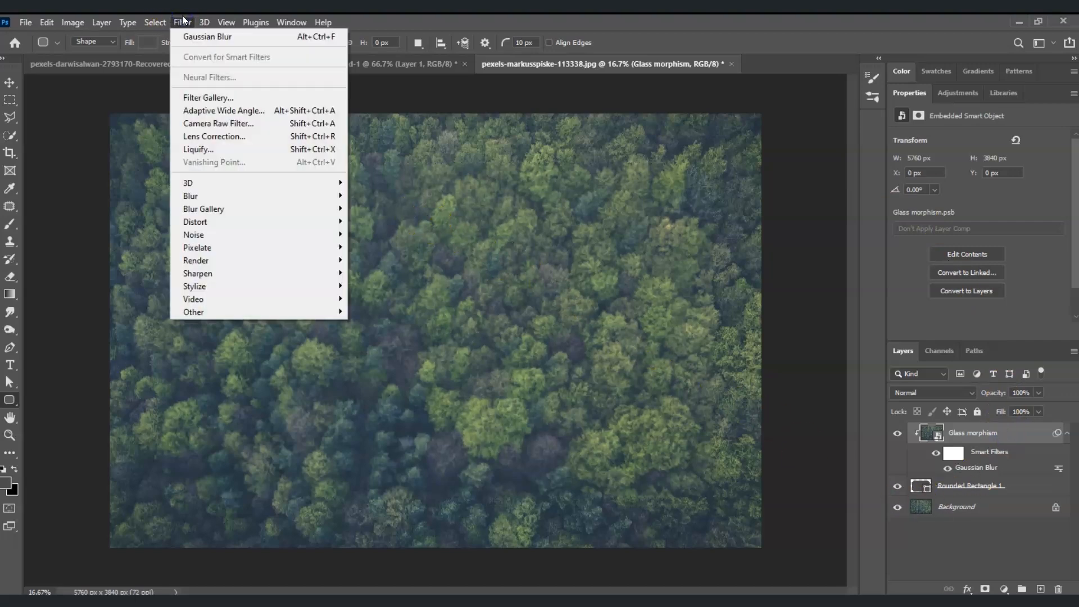
pyautogui.click(183, 22)
pyautogui.click(176, 23)
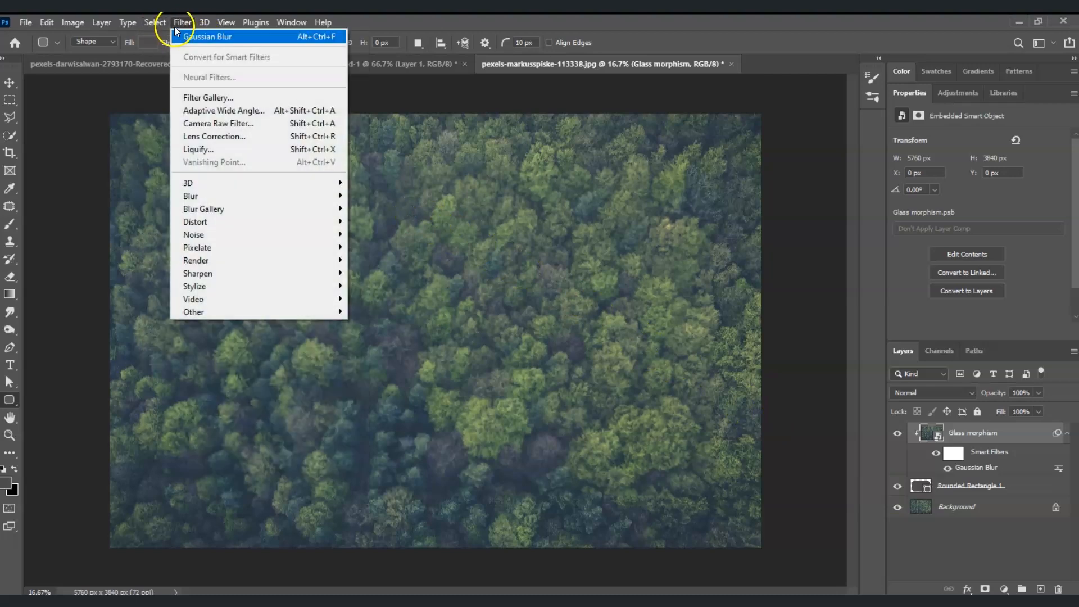
pyautogui.click(194, 99)
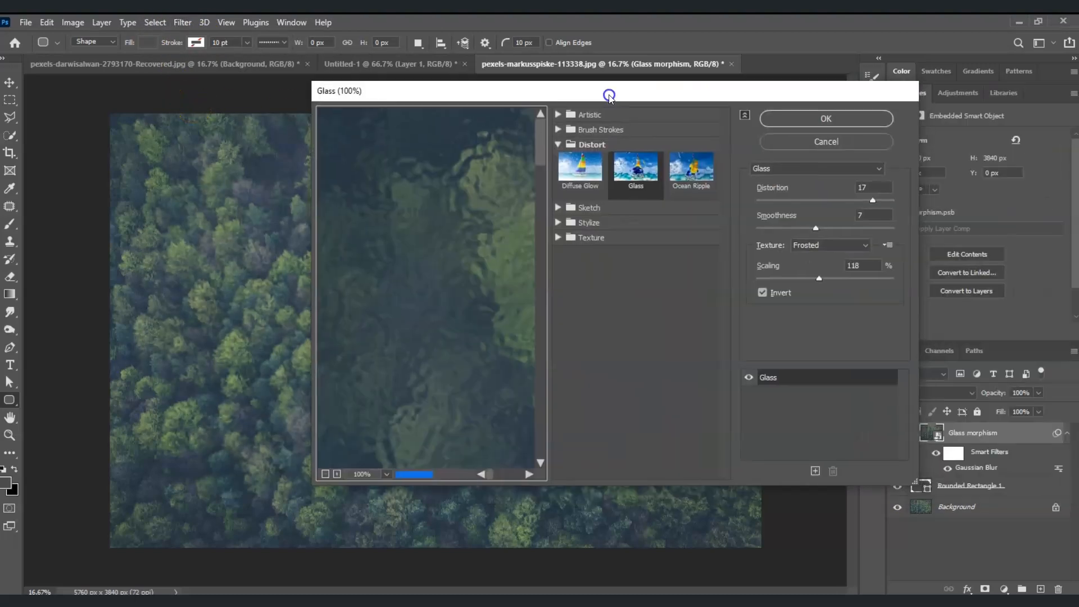
pyautogui.click(325, 474)
pyautogui.click(559, 144)
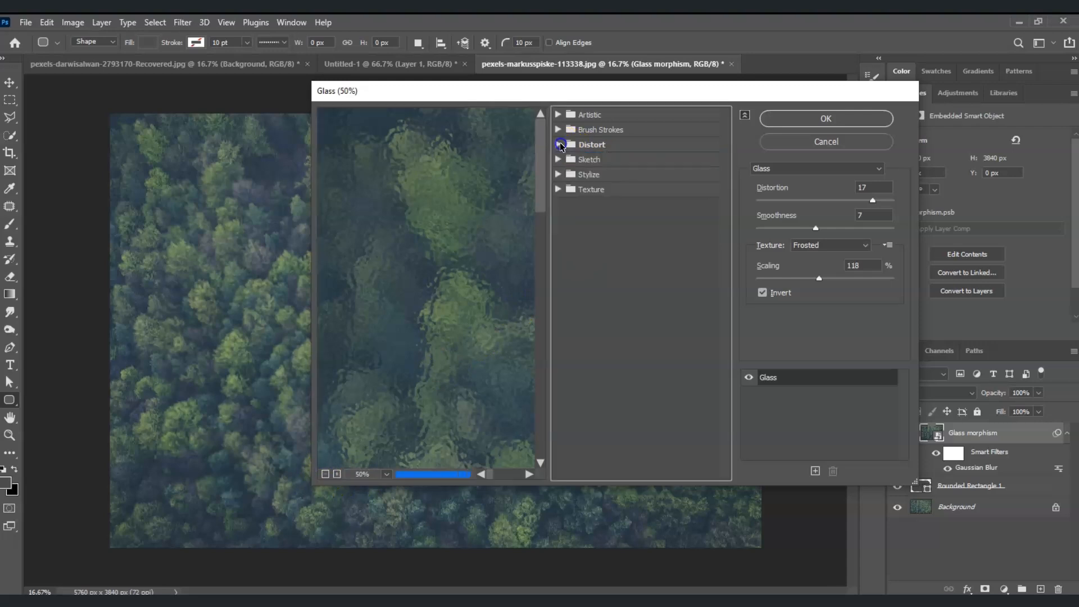
pyautogui.click(565, 144)
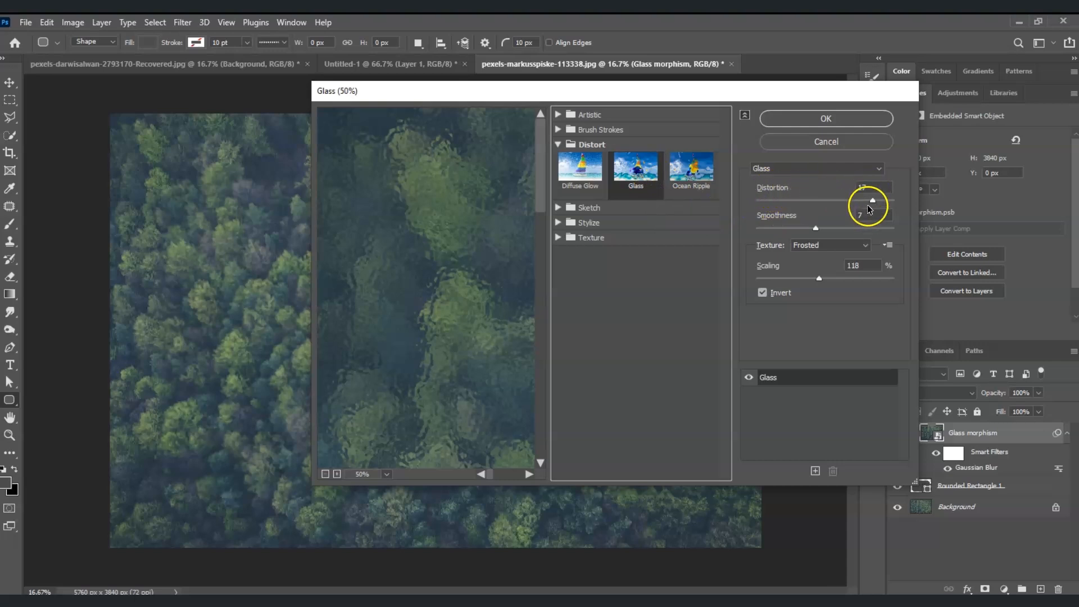
pyautogui.click(323, 476)
pyautogui.click(323, 476)
pyautogui.click(323, 476)
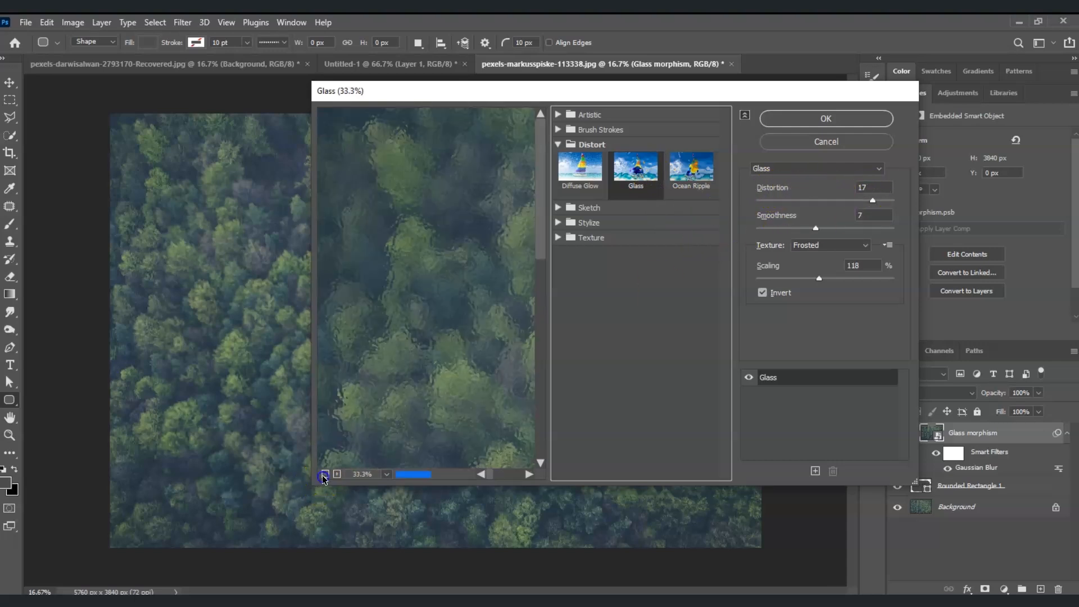
pyautogui.click(324, 476)
pyautogui.click(324, 476)
pyautogui.click(323, 476)
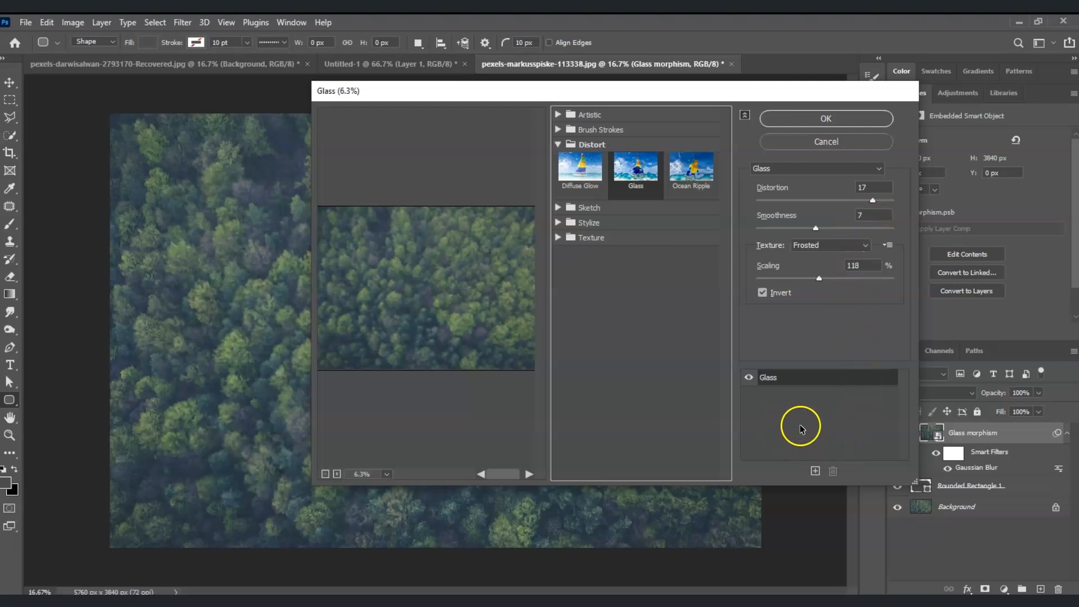
pyautogui.click(826, 119)
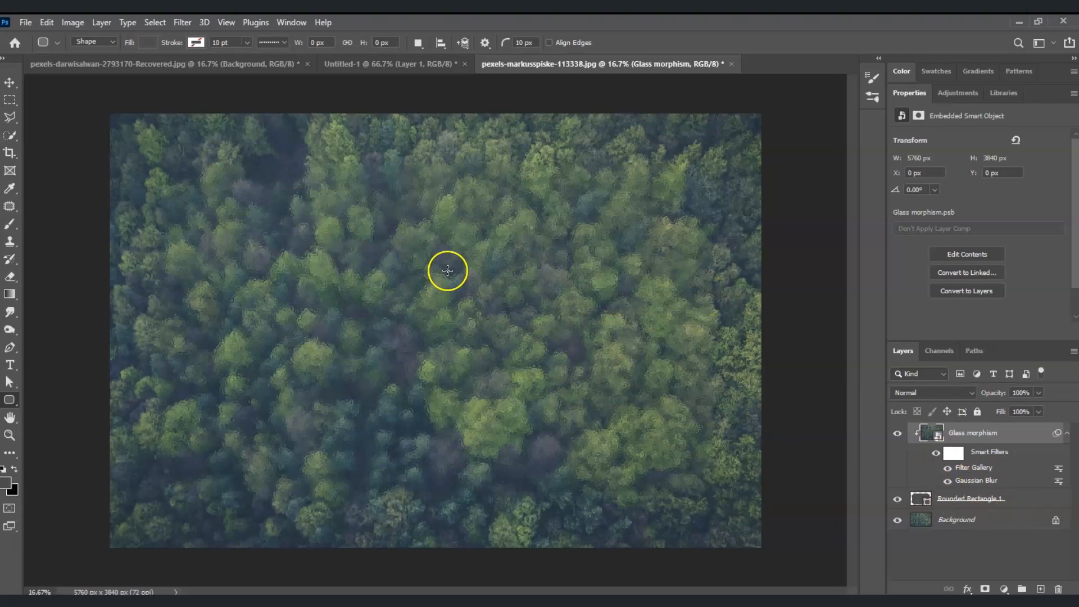
# Add a Drop Shadow to the Rounded Rectangle 1 layer with 50% opacity, a distance of 20 px and a size of 51 px.
pyautogui.click(988, 502)
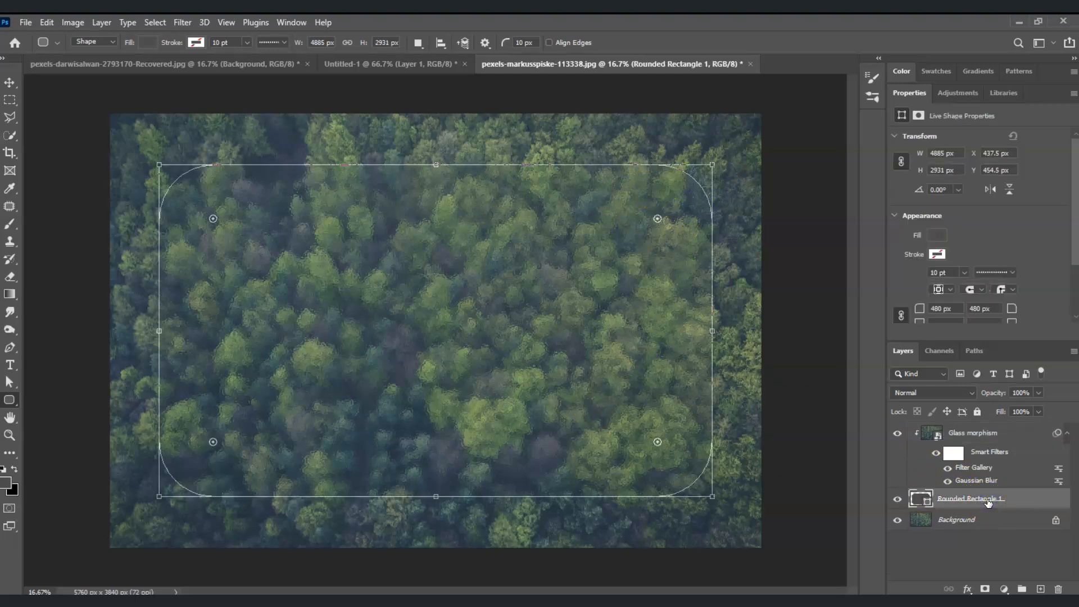
pyautogui.rightClick(987, 502)
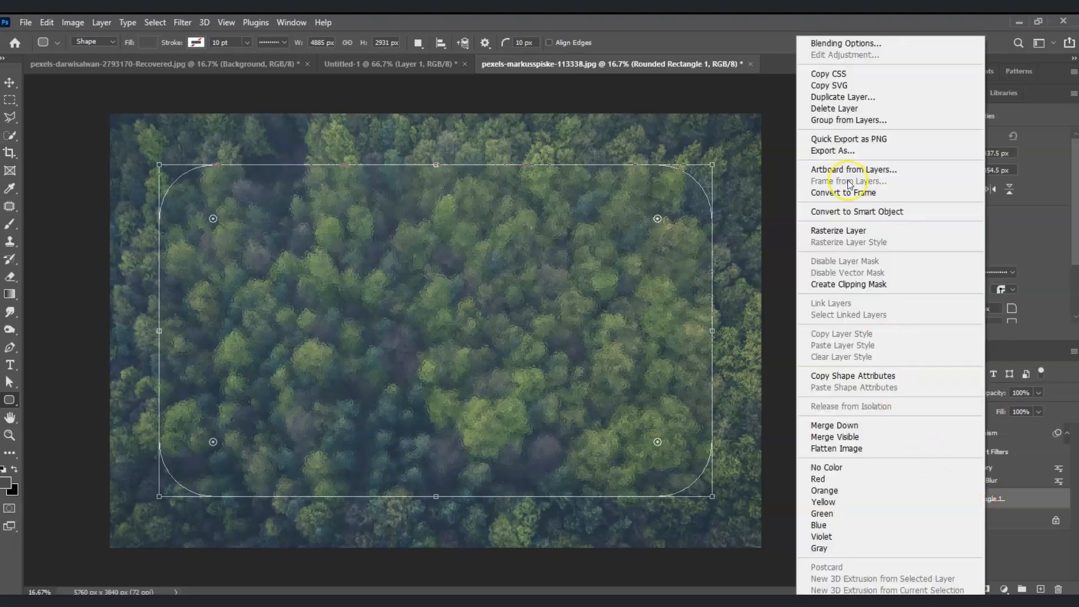
pyautogui.click(841, 44)
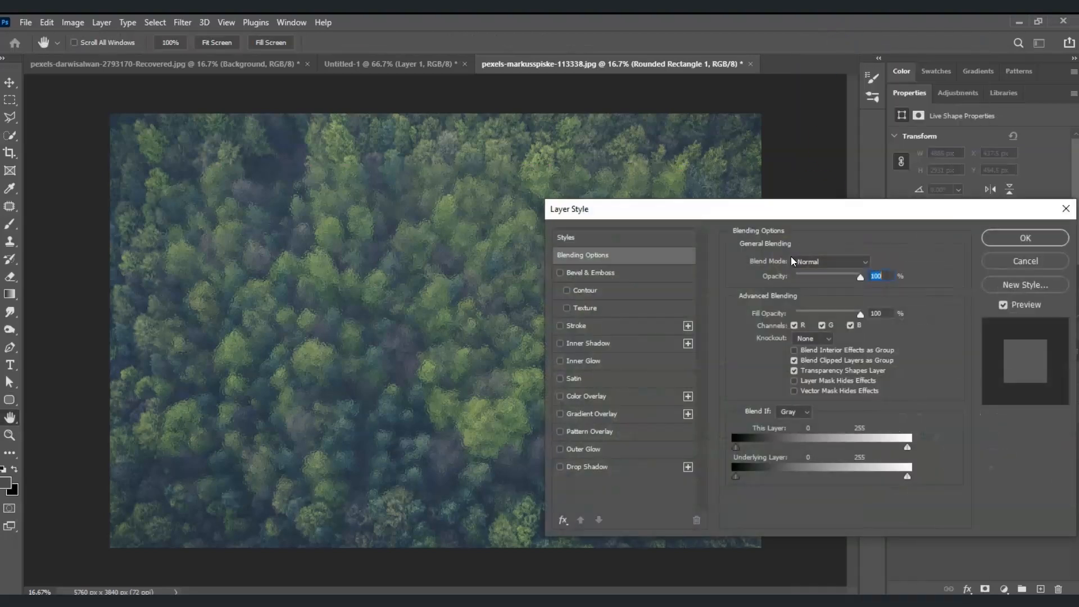
pyautogui.moveTo(751, 211); pyautogui.dragTo(771, 157)
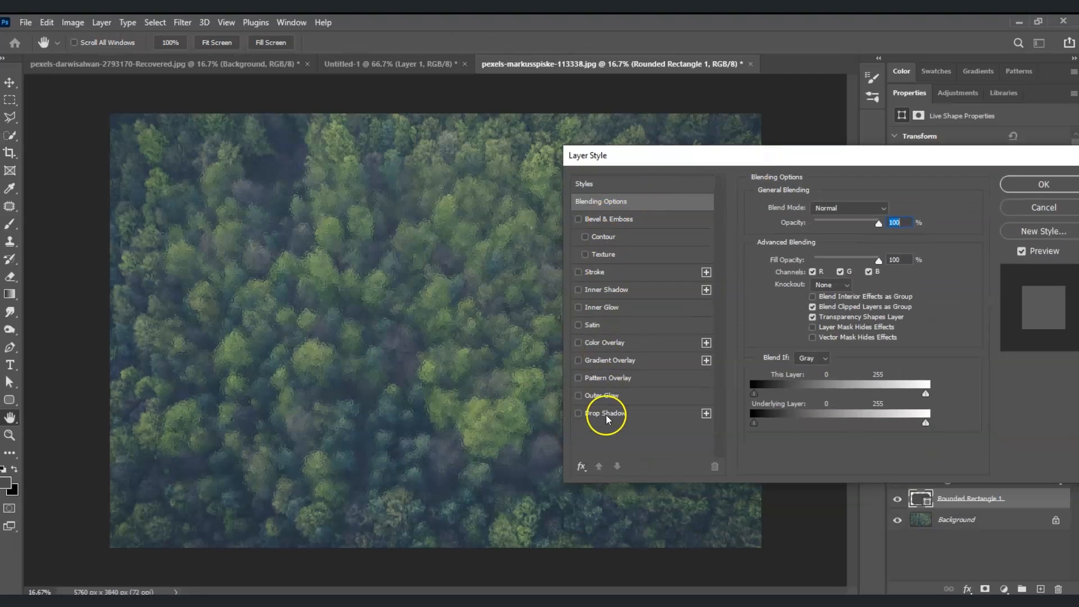
pyautogui.click(578, 414)
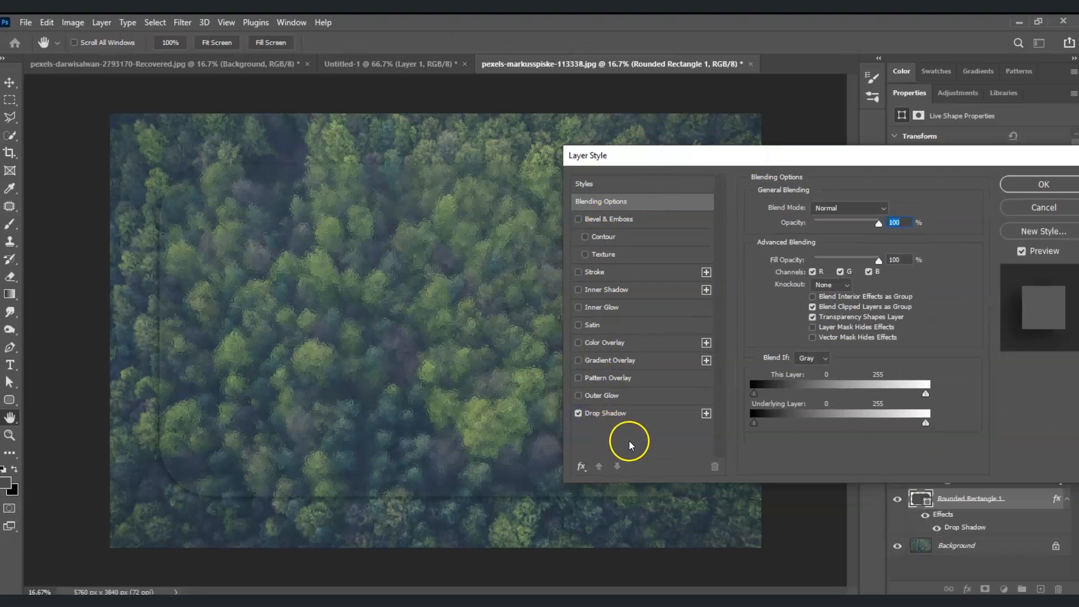
pyautogui.click(623, 420)
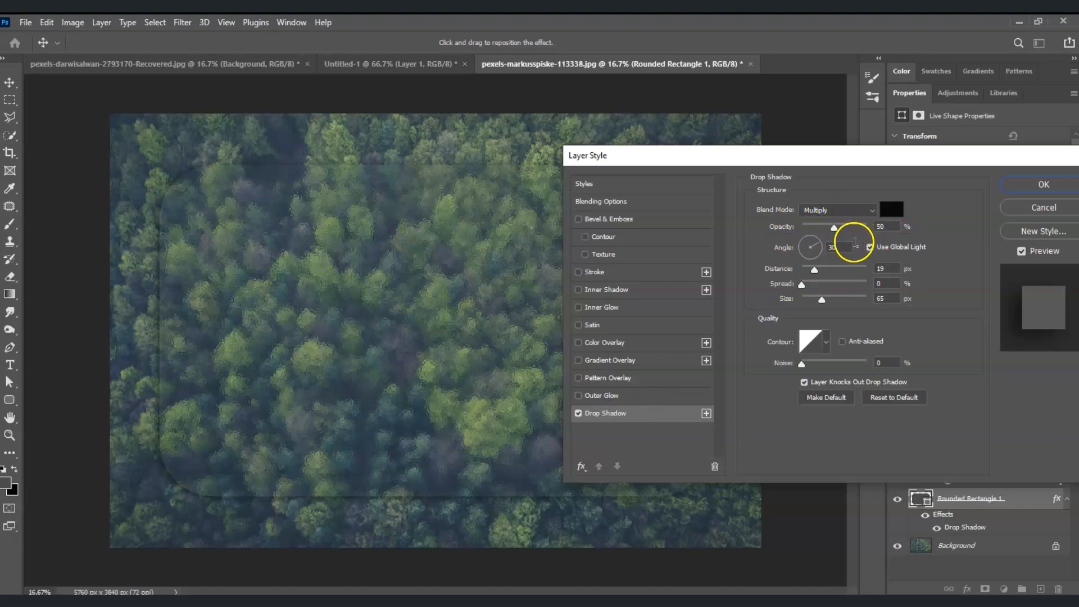
pyautogui.click(881, 269)
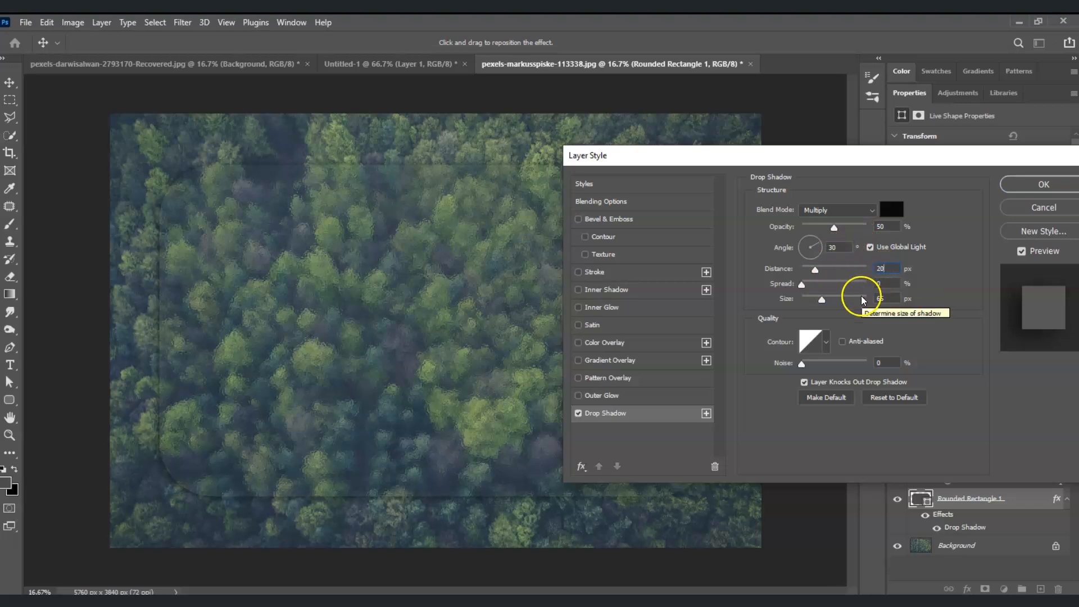
pyautogui.moveTo(824, 301); pyautogui.dragTo(822, 302)
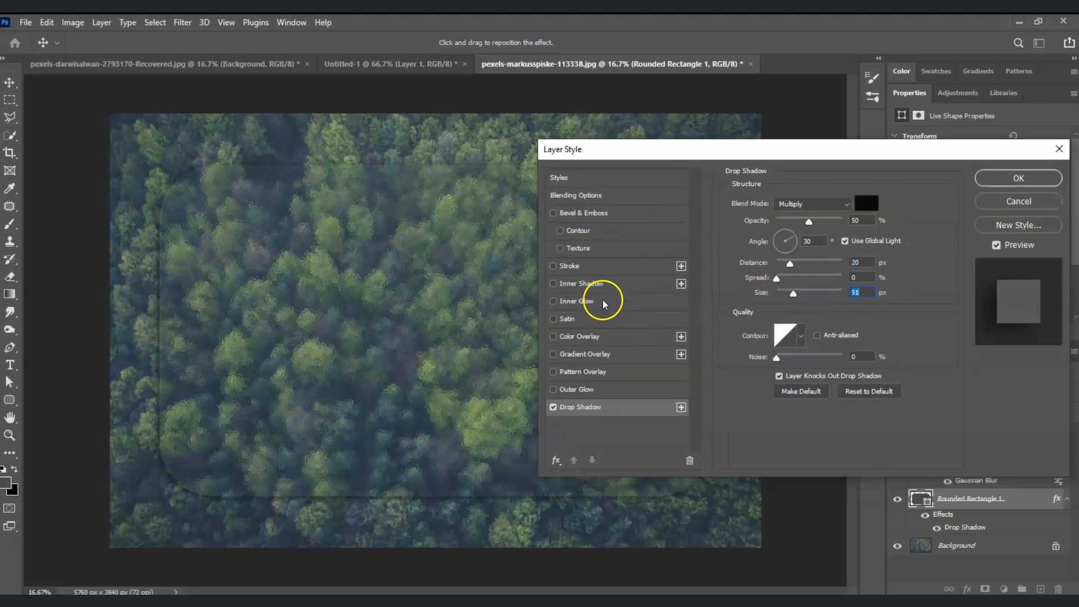
# Enable an Inner Shadow on the rounded rectangle with the Color Dodge blend mode and white (ffffff) as its colour.
pyautogui.moveTo(727, 149); pyautogui.dragTo(741, 205)
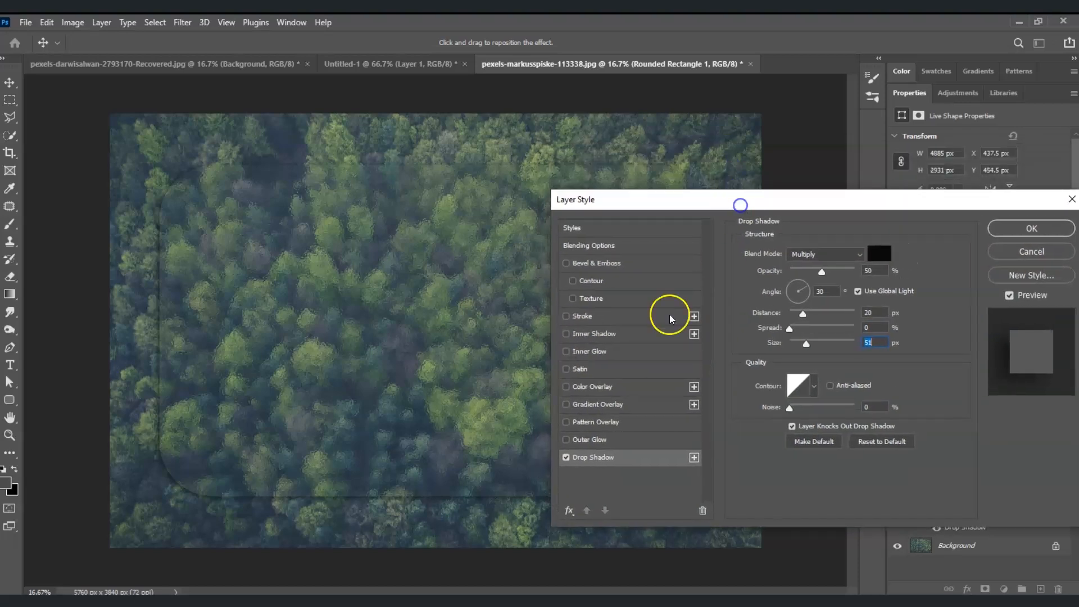
pyautogui.click(566, 335)
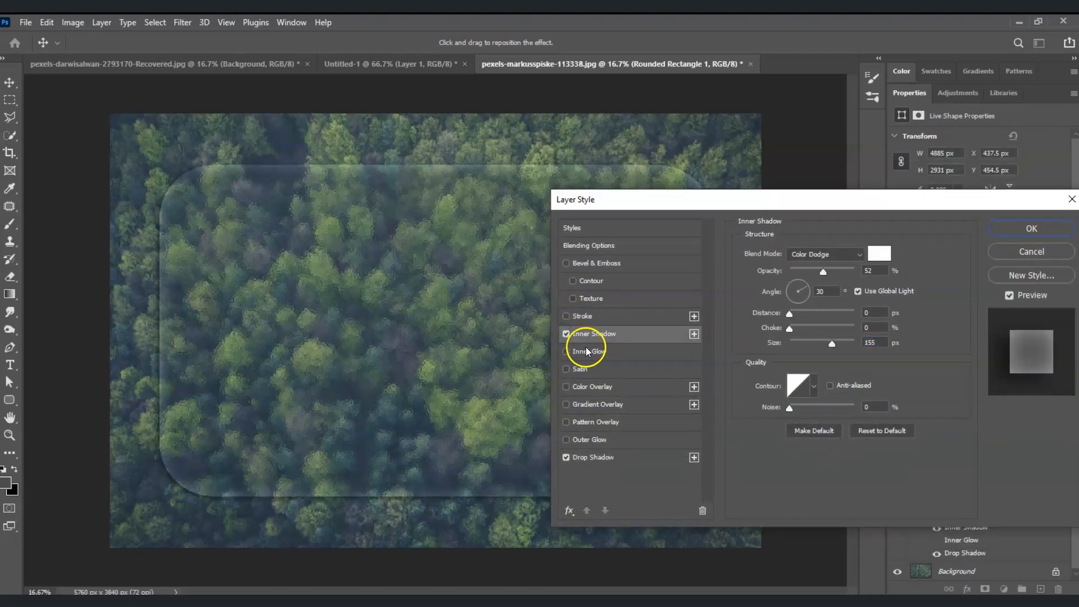
pyautogui.moveTo(767, 204); pyautogui.dragTo(767, 157)
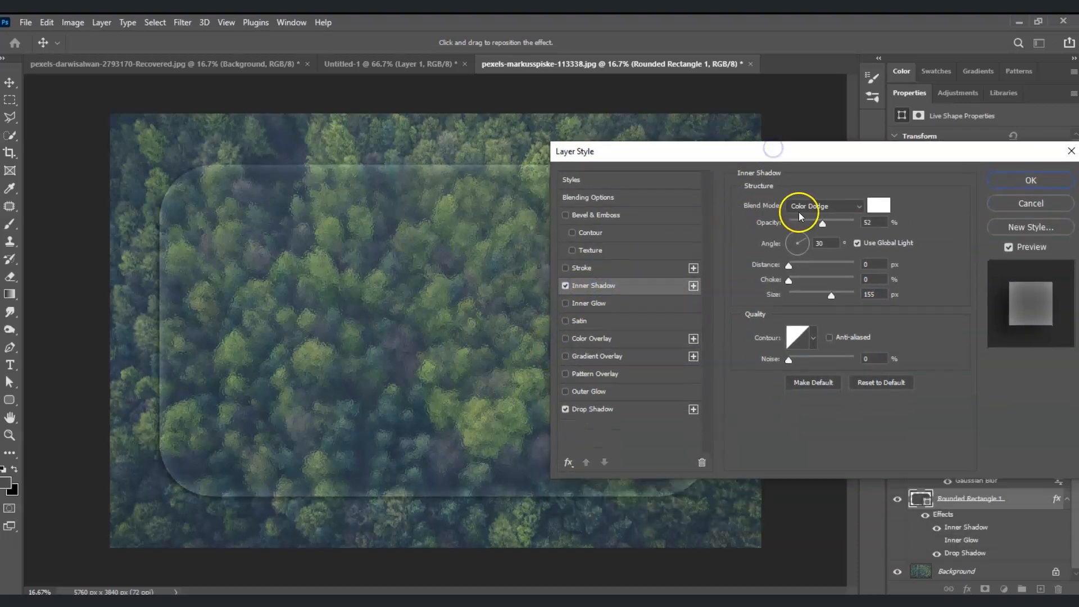
pyautogui.click(855, 209)
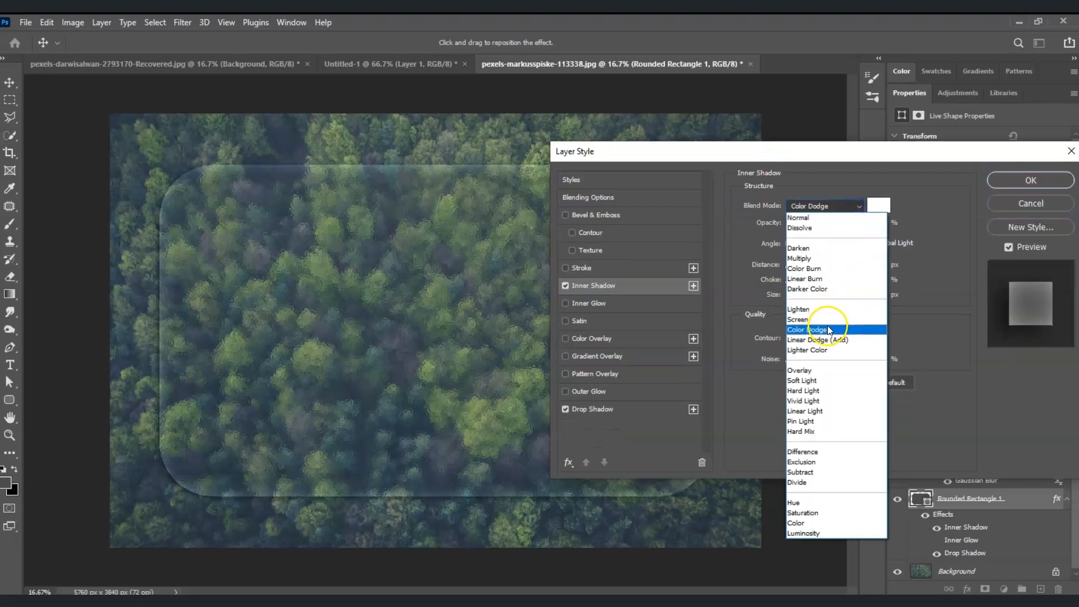
pyautogui.click(827, 328)
pyautogui.click(878, 204)
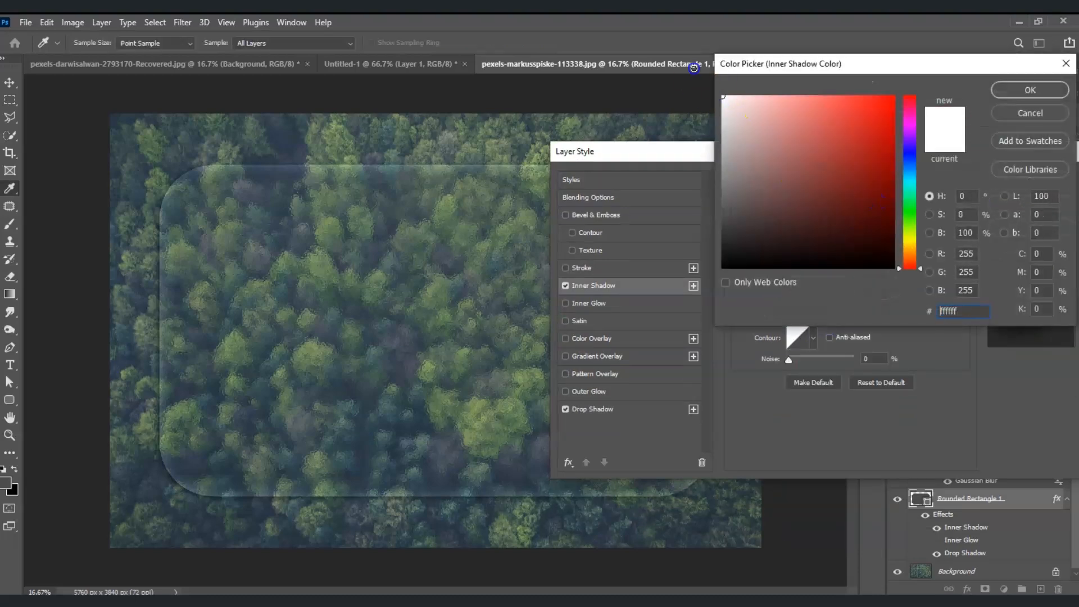
pyautogui.click(1027, 94)
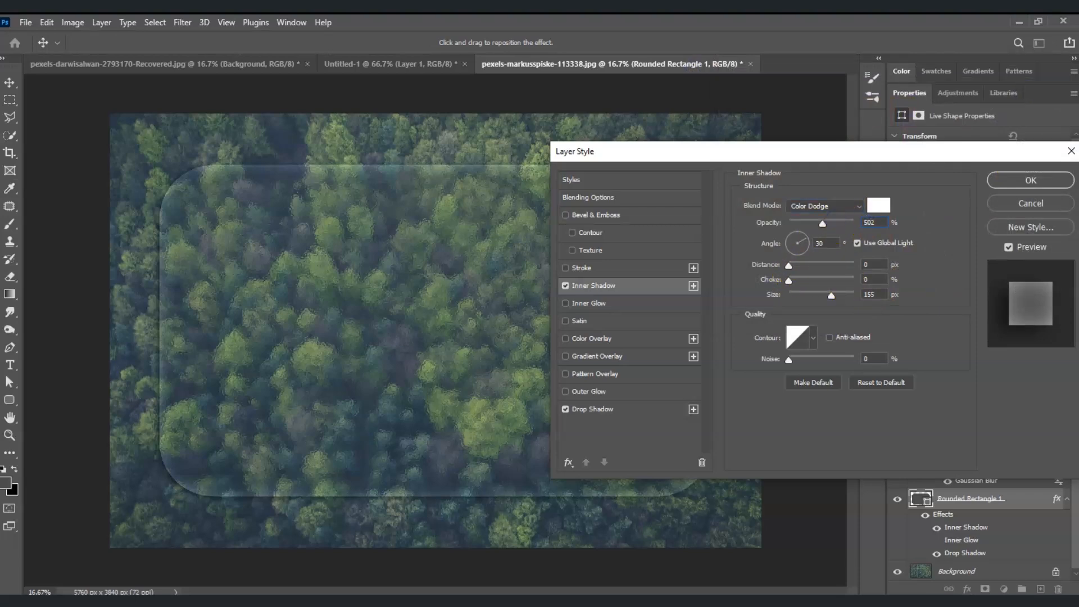
# Set the Inner Shadow's size to 100 px and its opacity to 50%, and apply the layer style.
pyautogui.moveTo(841, 298); pyautogui.dragTo(870, 298)
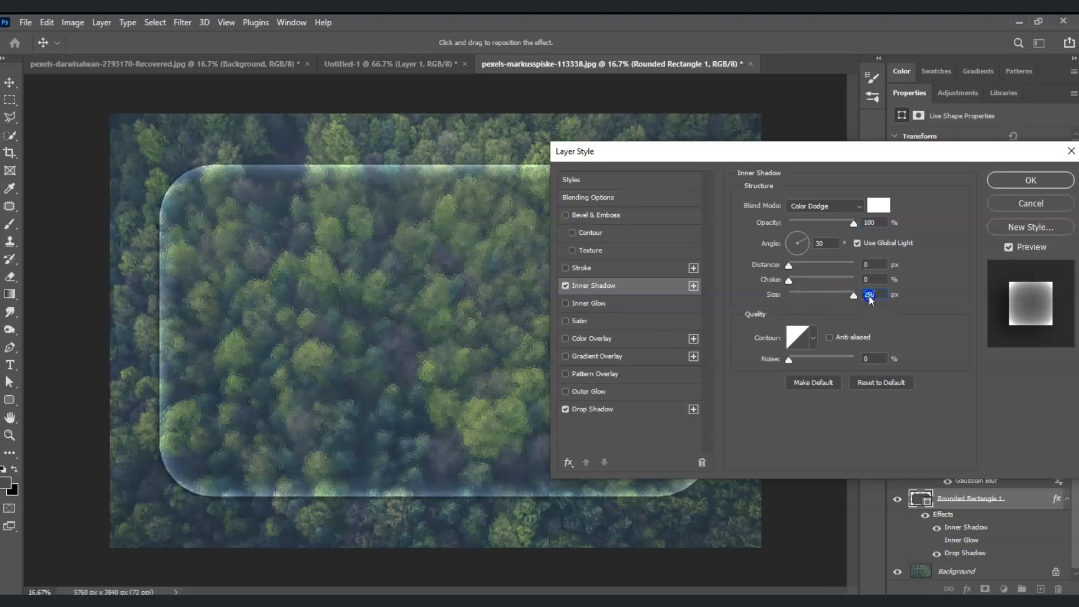
pyautogui.write('100')
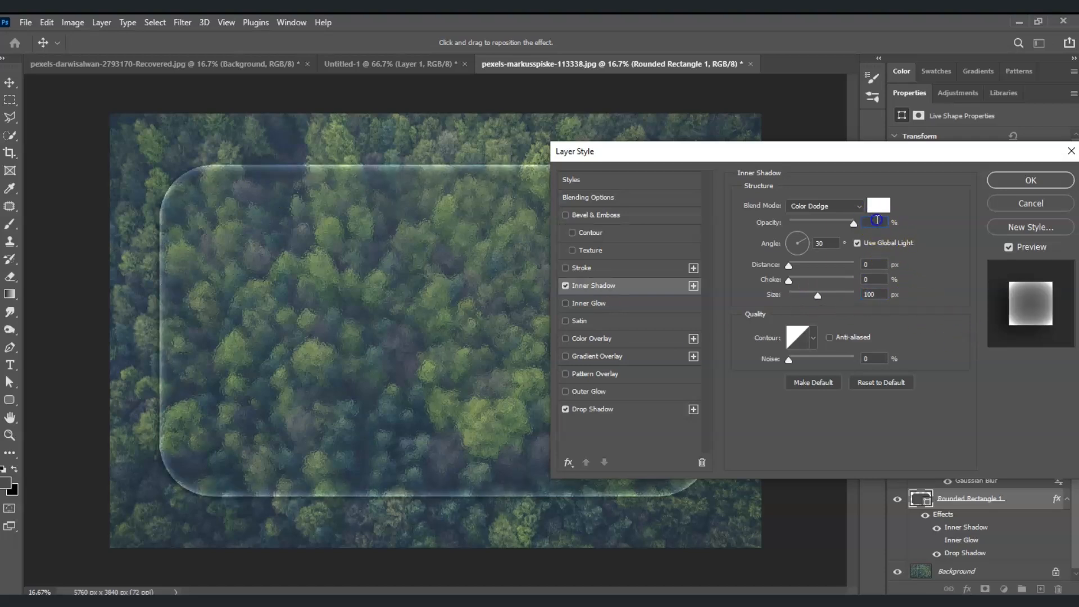
pyautogui.write('50')
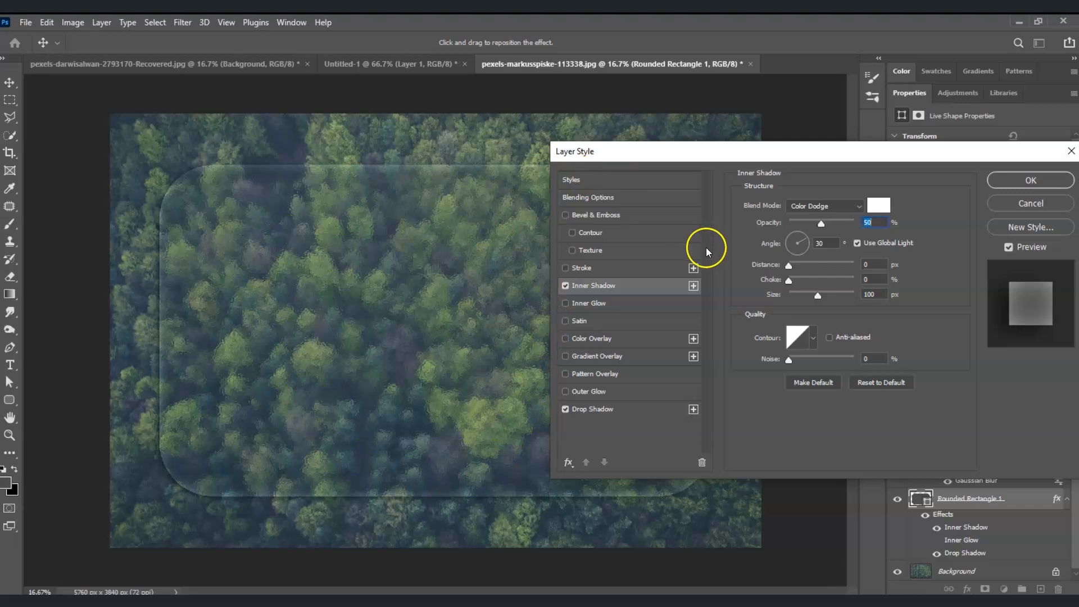
pyautogui.click(1033, 180)
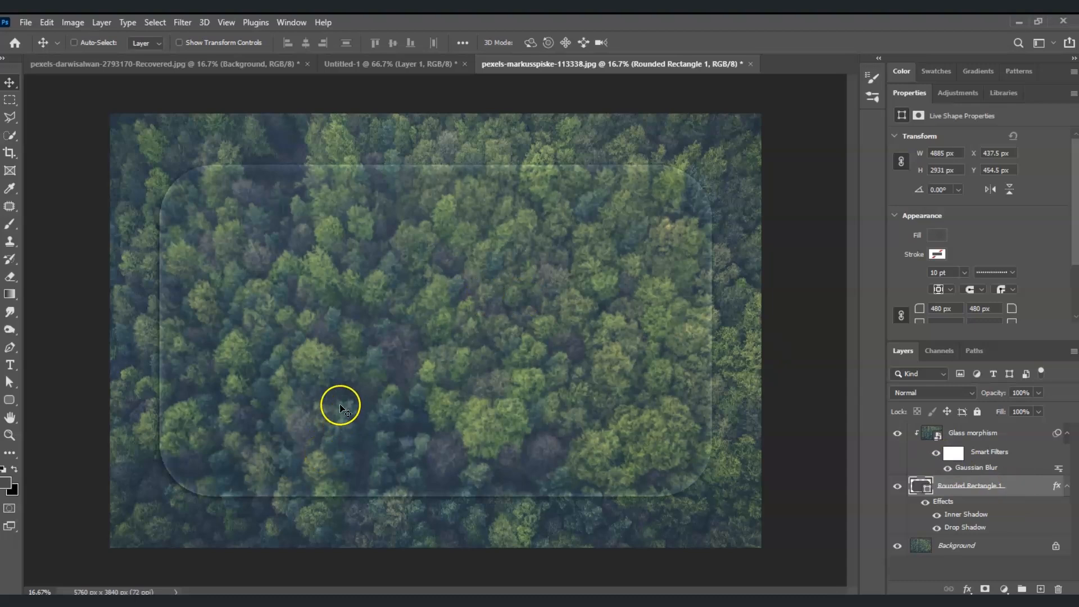
# Copy the selected Glass MORPHISM text from the Untitled-1 document and paste it above the Glass morphism layer in the forest photo document.
pyautogui.moveTo(427, 377); pyautogui.dragTo(448, 366)
pyautogui.click(385, 64)
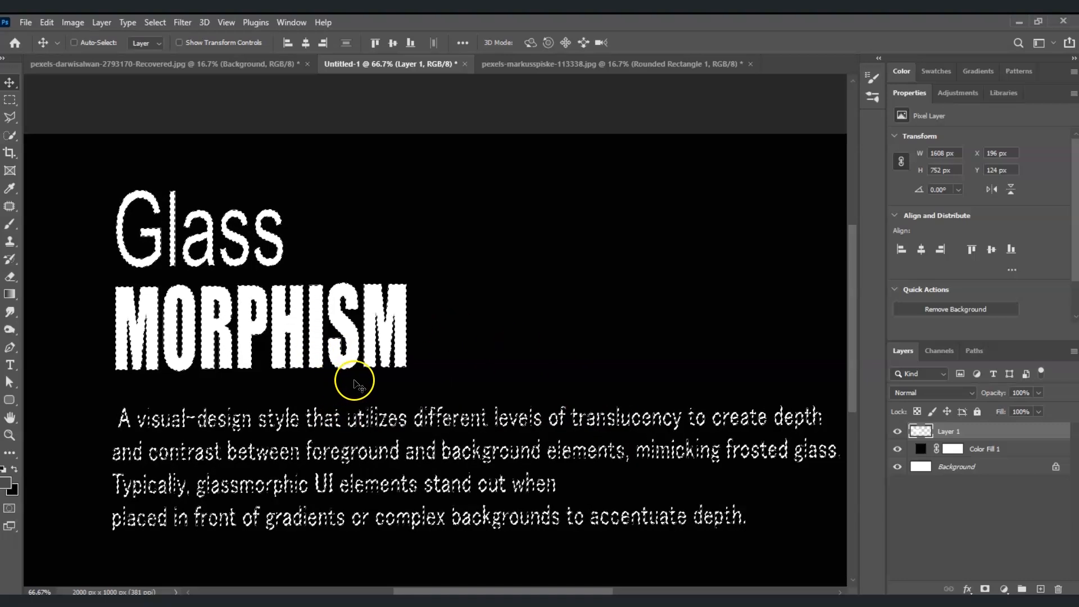
pyautogui.click(472, 425)
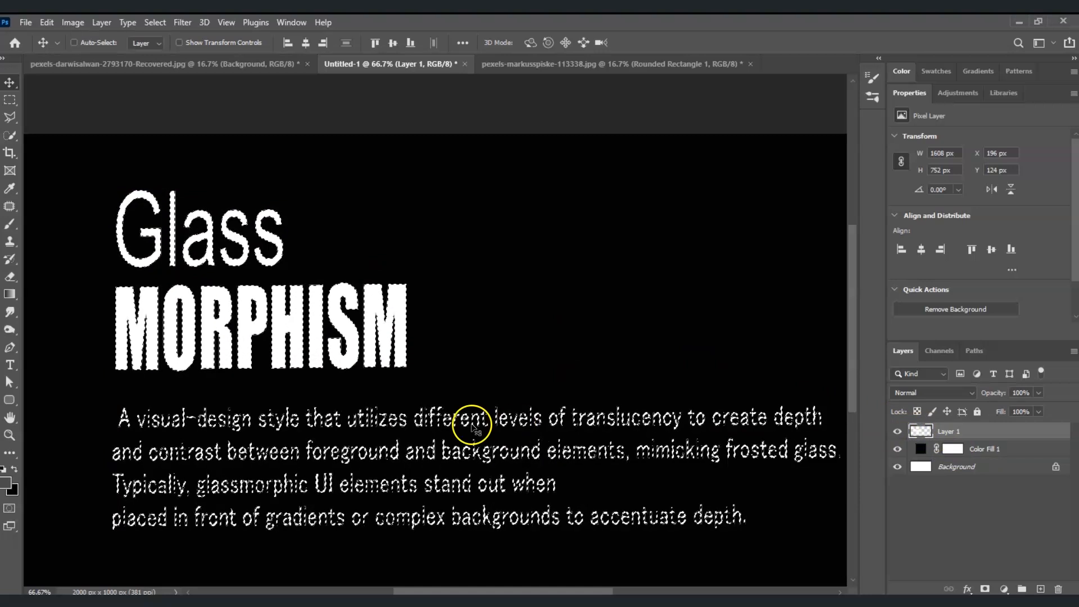
pyautogui.click(535, 65)
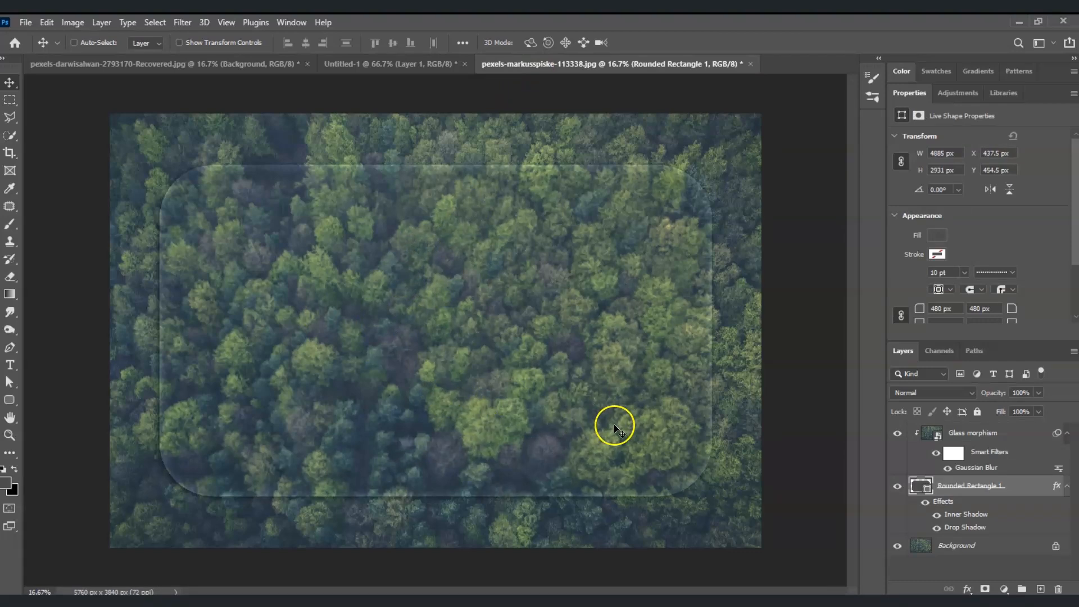
pyautogui.click(973, 434)
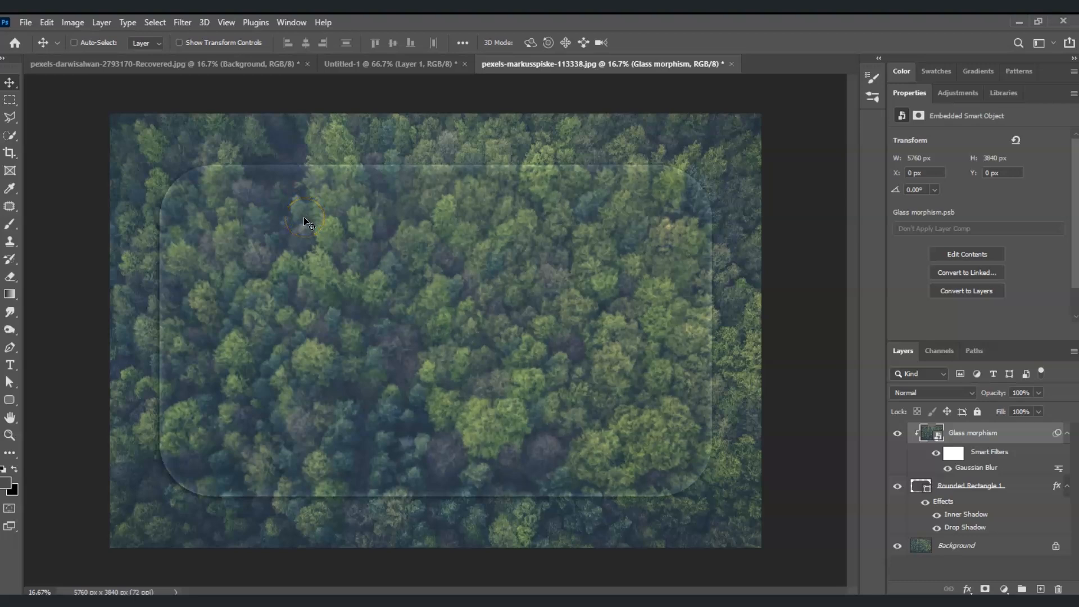
pyautogui.hotkey('ctrl', 'v')
# Scale the pasted text proportionally to about 260% and centre it horizontally inside the rounded rectangle.
pyautogui.moveTo(422, 339); pyautogui.dragTo(349, 348)
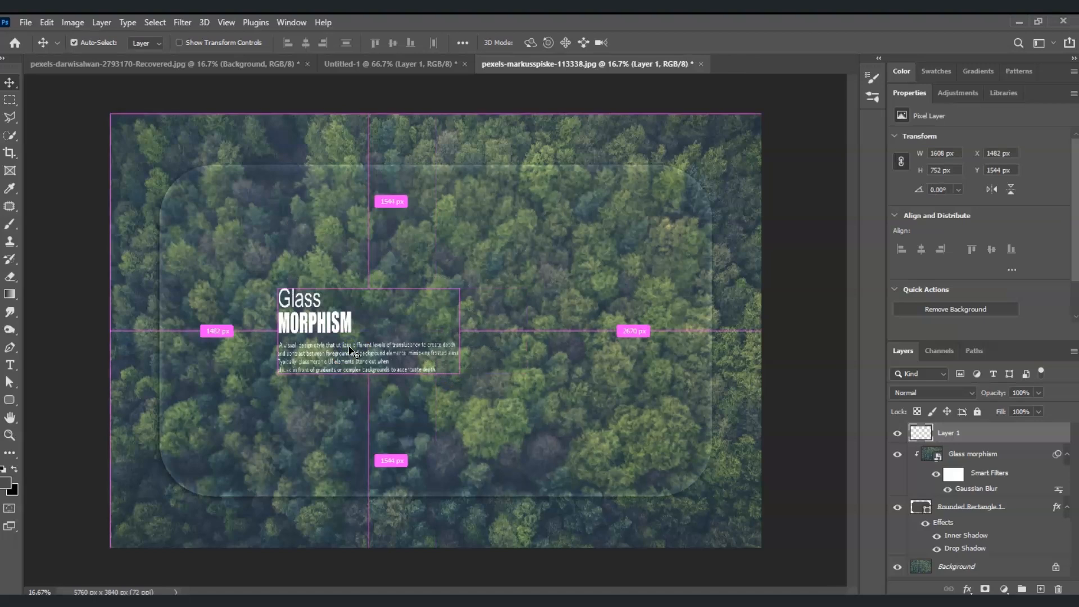
pyautogui.hotkey('ctrl', 't')
pyautogui.moveTo(371, 290); pyautogui.dragTo(396, 194)
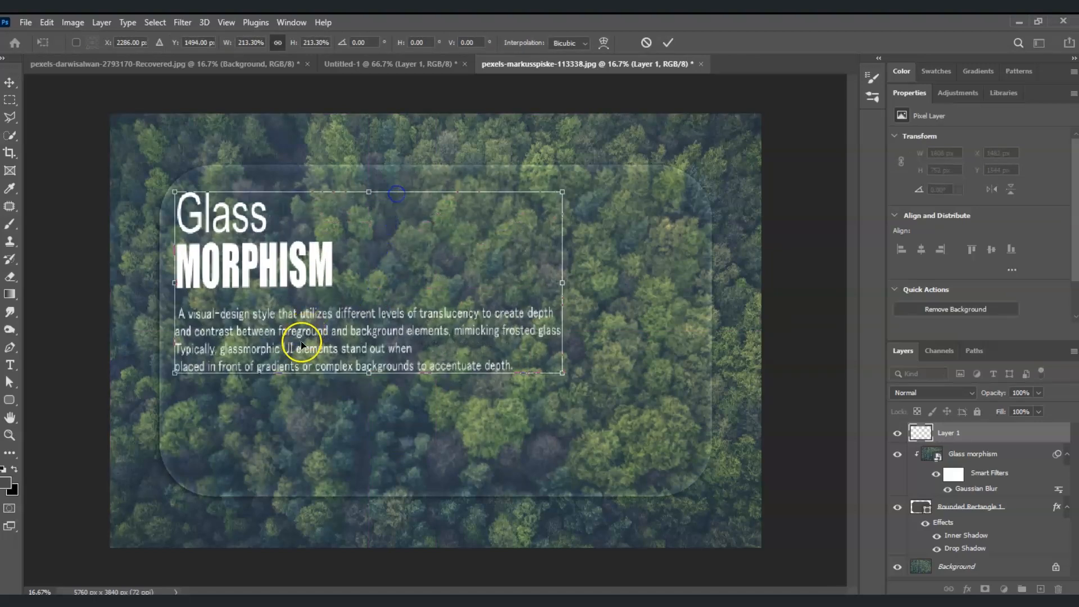
pyautogui.moveTo(307, 328); pyautogui.dragTo(333, 340)
pyautogui.moveTo(403, 206); pyautogui.dragTo(404, 184)
pyautogui.moveTo(372, 346); pyautogui.dragTo(414, 387)
pyautogui.moveTo(436, 220); pyautogui.dragTo(436, 203)
pyautogui.moveTo(411, 339); pyautogui.dragTo(412, 336)
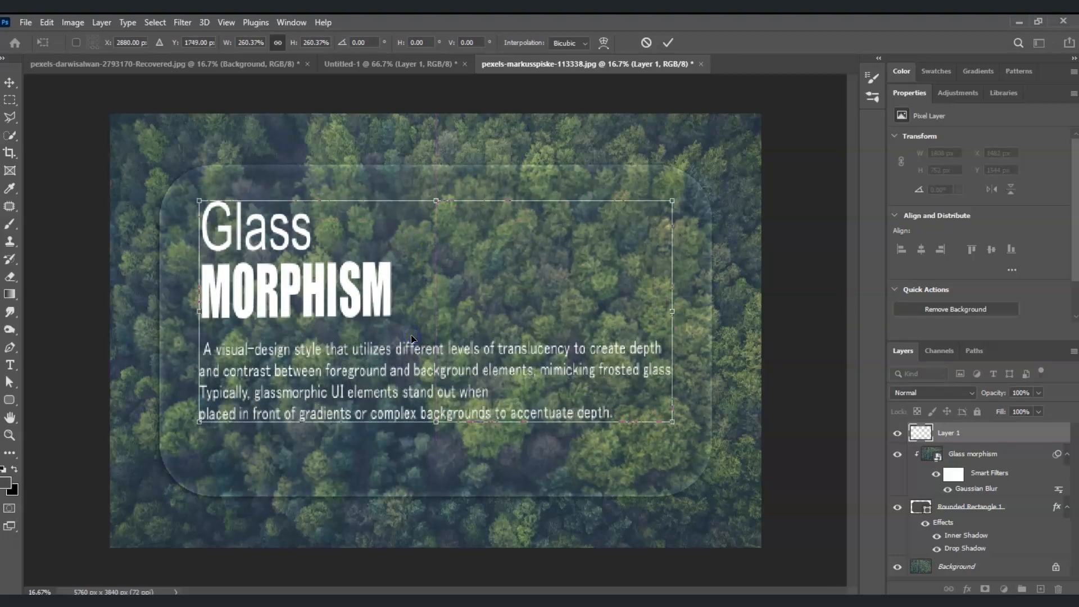
pyautogui.press('Return')
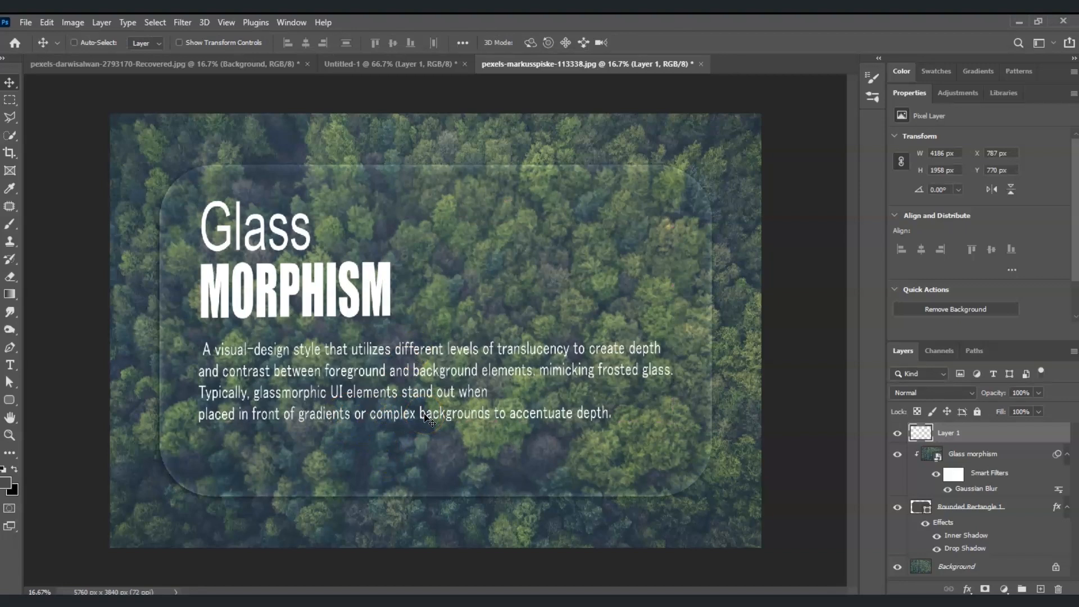